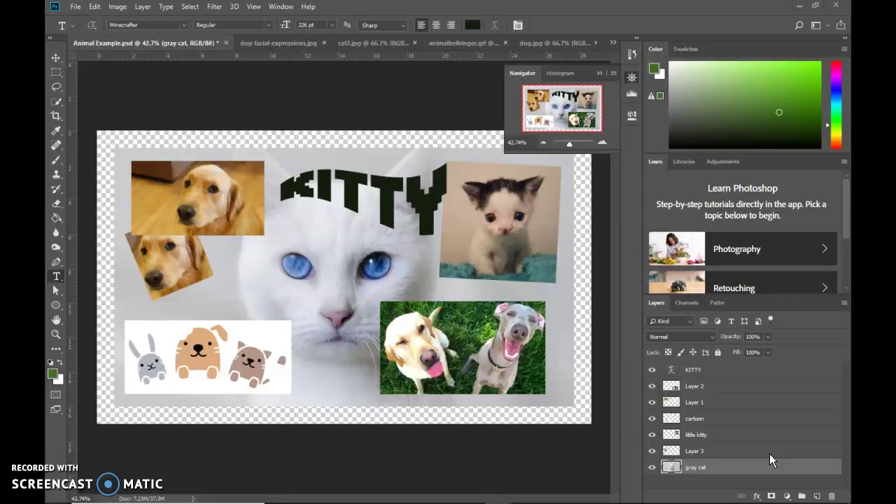
# Step: Rename Layer 2, which holds the two-dog photo, to 'dogs' in the Layers panel
pyautogui.moveTo(700, 469); pyautogui.dragTo(694, 399)
pyautogui.doubleClick(693, 386)
pyautogui.write('dogs')
pyautogui.press('Return')
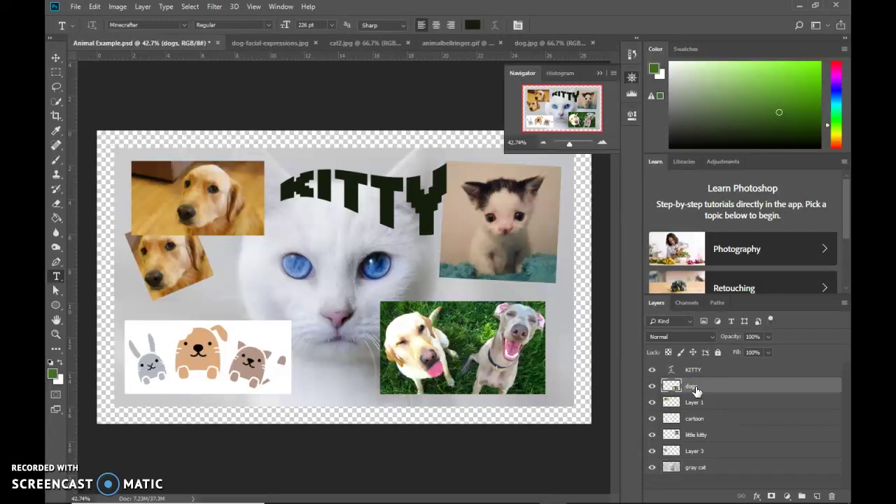
pyautogui.moveTo(696, 390)
pyautogui.mouseDown()
pyautogui.moveTo(670, 385)
pyautogui.moveTo(672, 394)
pyautogui.moveTo(692, 391)
pyautogui.mouseUp()
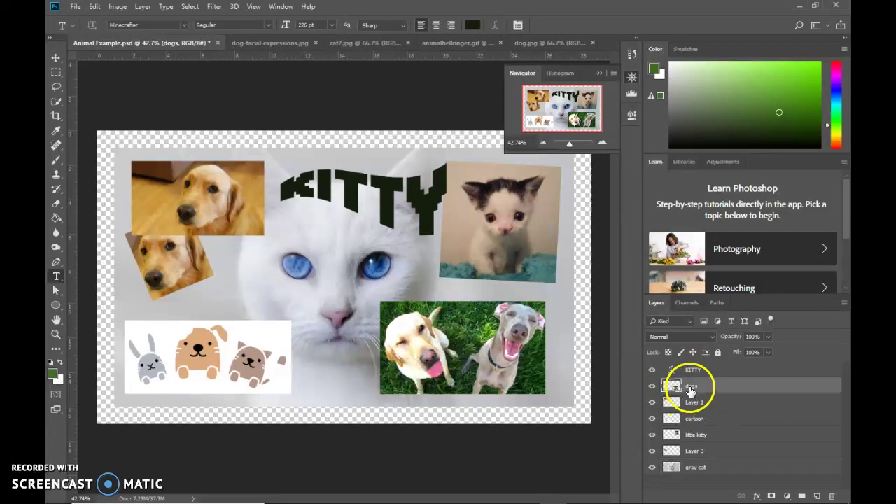
# Step: Open the Layer Style settings for the dogs layer and move the window higher up
pyautogui.click(758, 497)
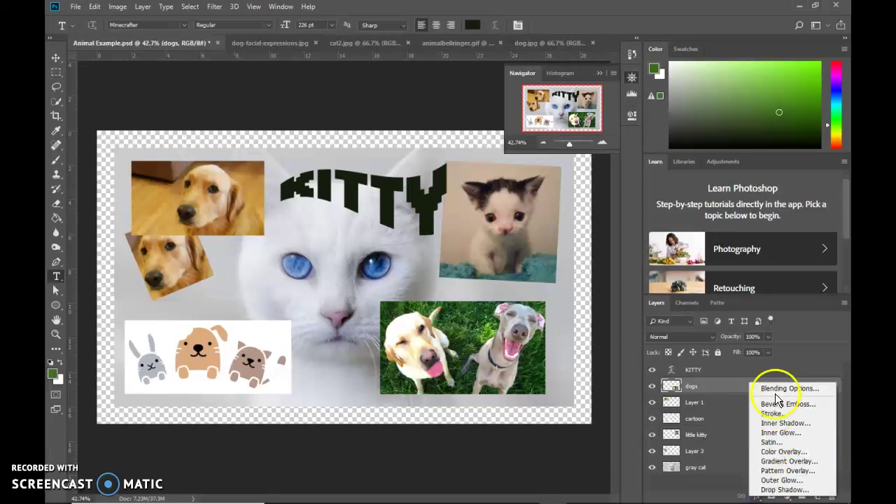
pyautogui.click(731, 417)
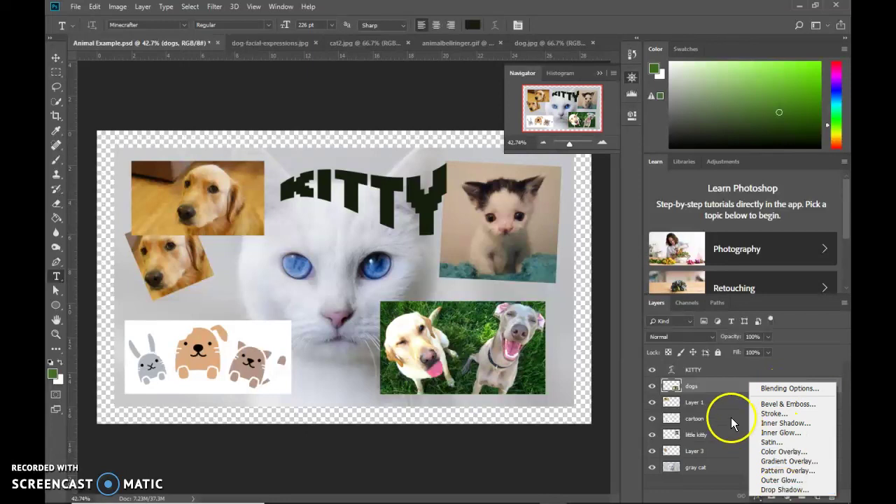
pyautogui.click(717, 385)
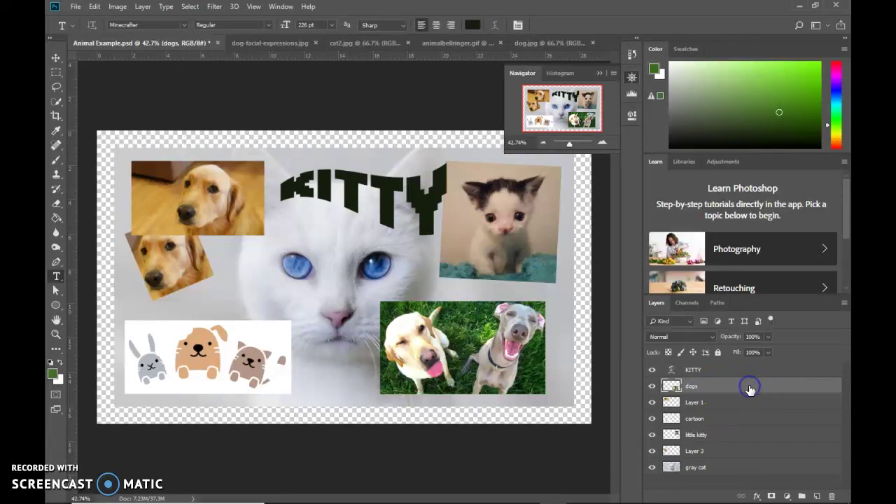
pyautogui.doubleClick(749, 385)
pyautogui.moveTo(441, 236); pyautogui.dragTo(532, 30)
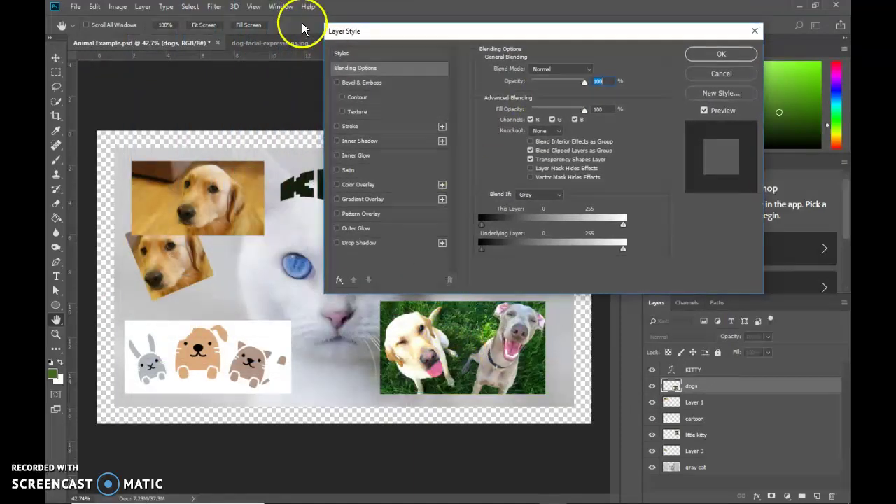
# Step: Add a 29 px cyan Stroke positioned Outside around the dogs photo
pyautogui.click(337, 126)
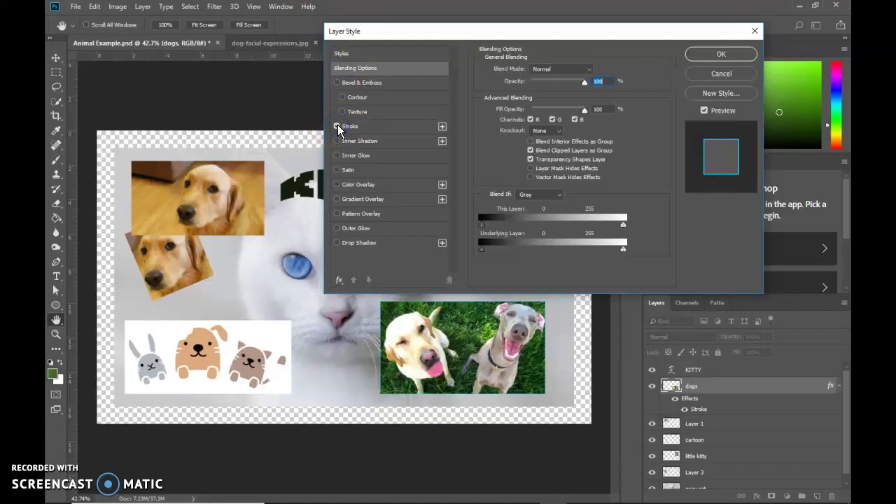
pyautogui.click(518, 167)
pyautogui.click(394, 127)
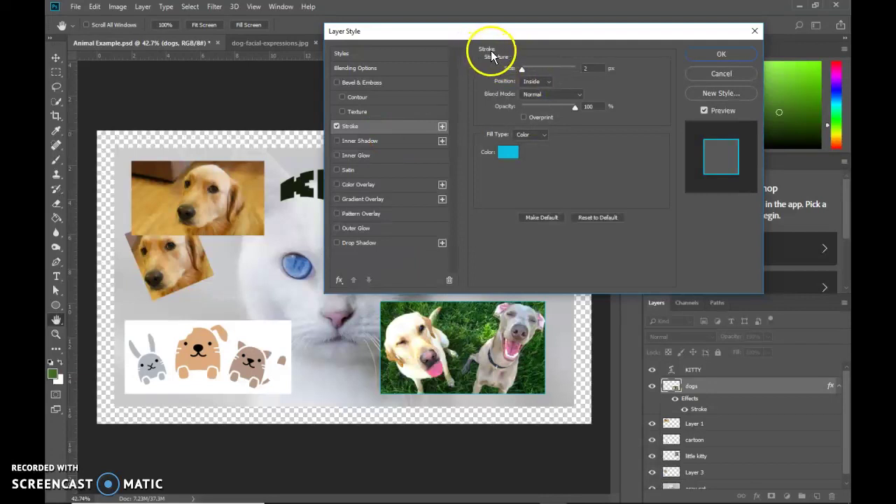
pyautogui.moveTo(521, 71)
pyautogui.mouseDown()
pyautogui.moveTo(539, 72)
pyautogui.moveTo(528, 74)
pyautogui.mouseUp()
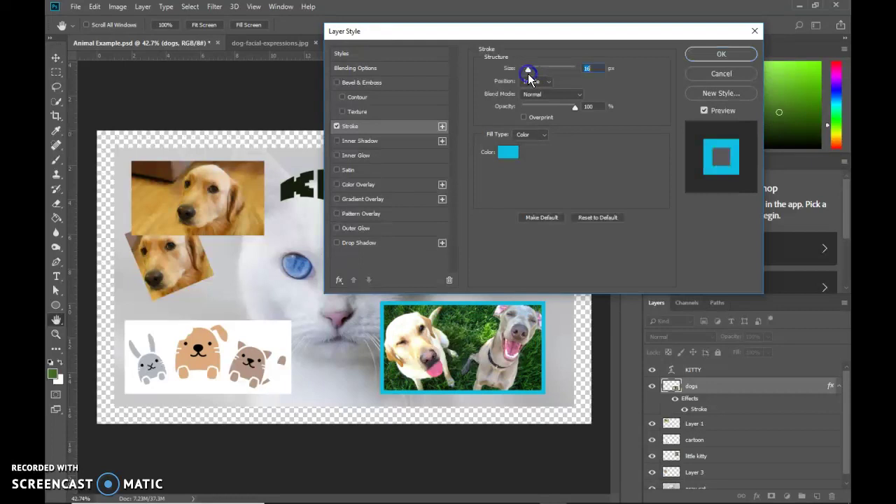
pyautogui.click(538, 82)
pyautogui.click(537, 93)
pyautogui.moveTo(528, 69); pyautogui.dragTo(531, 71)
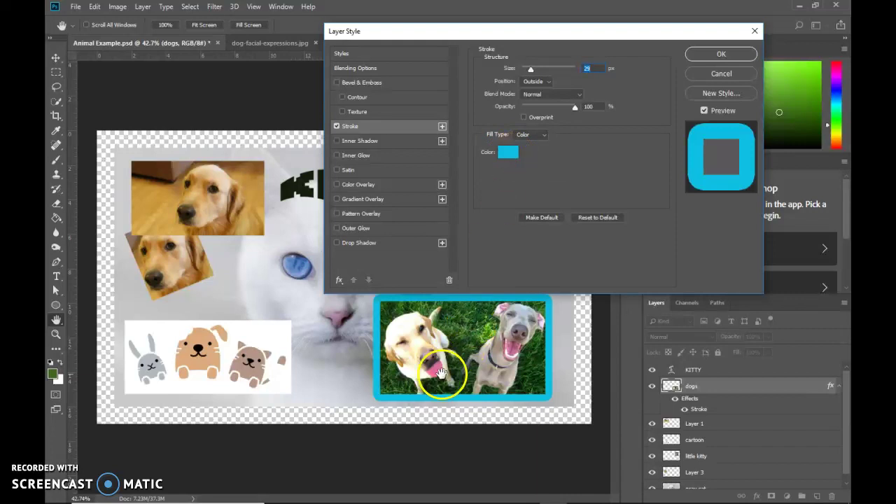
# Step: Change the stroke colour to soft pink dd6899, sampled from the dogs photo
pyautogui.click(509, 156)
pyautogui.click(258, 292)
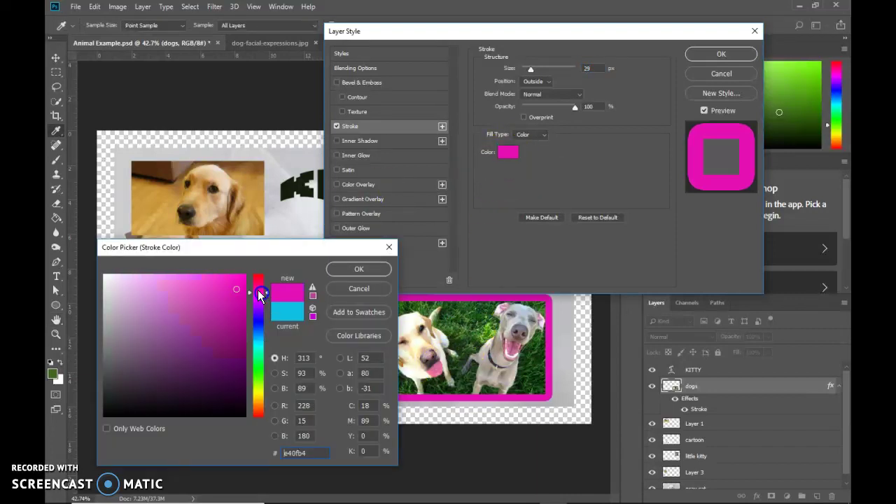
pyautogui.moveTo(220, 295); pyautogui.dragTo(199, 293)
pyautogui.click(250, 294)
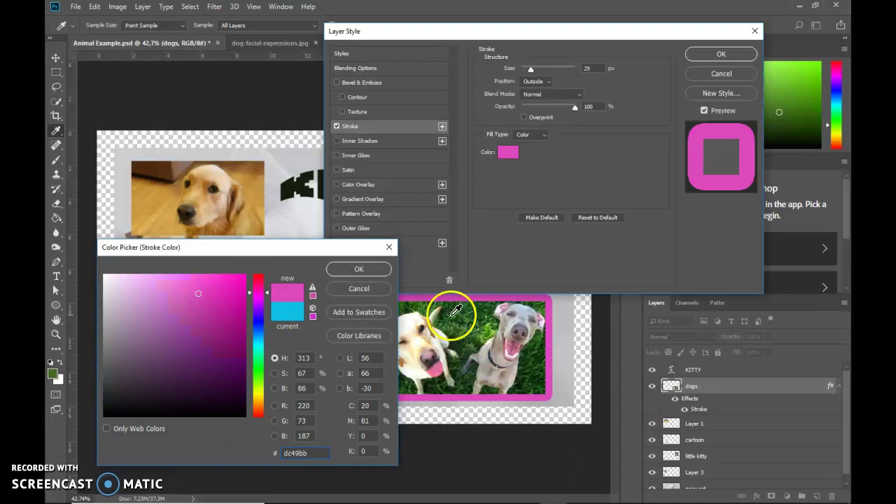
pyautogui.click(437, 370)
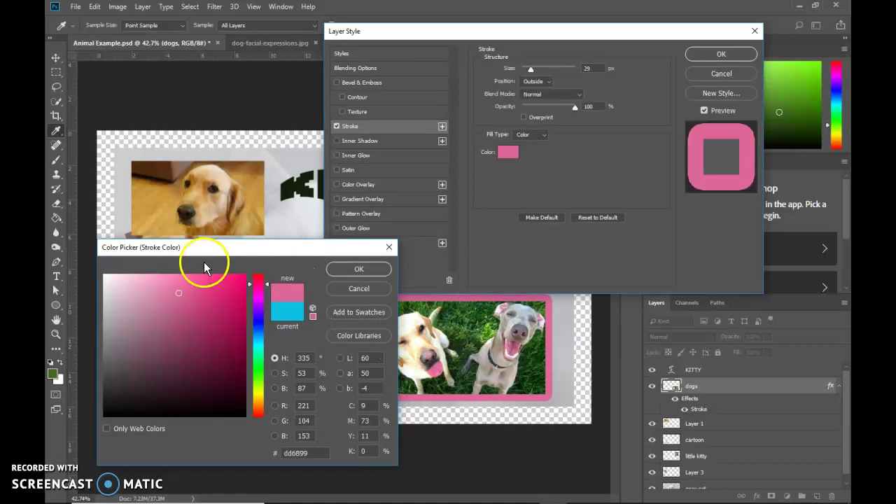
pyautogui.click(357, 268)
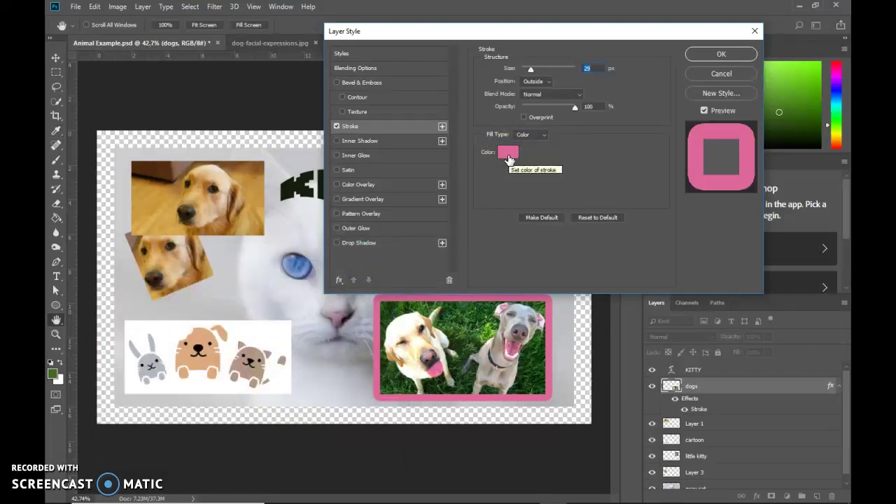
# Step: Drop the outer glow and add a drop shadow: size 62 px, spread 80%, opacity 61%
pyautogui.click(389, 231)
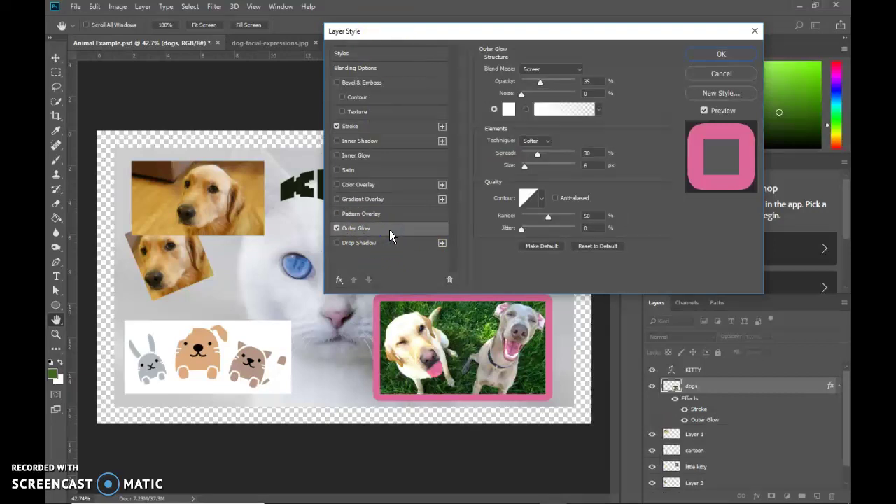
pyautogui.click(339, 228)
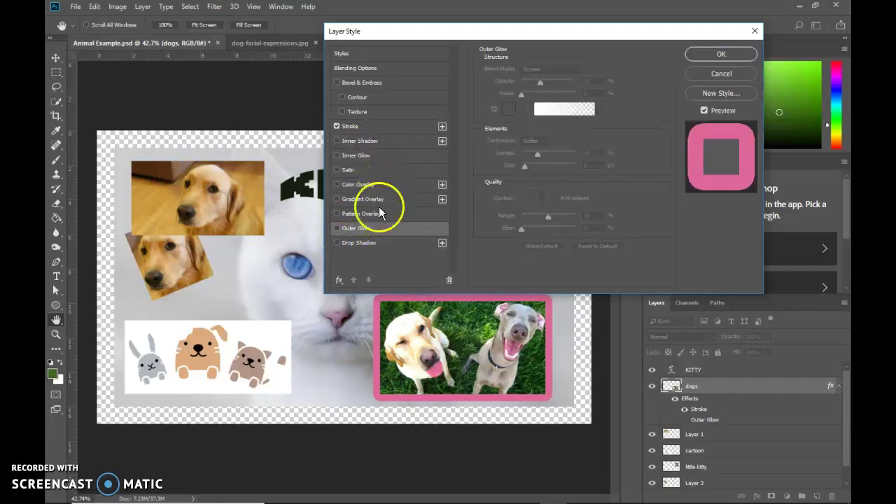
pyautogui.click(380, 245)
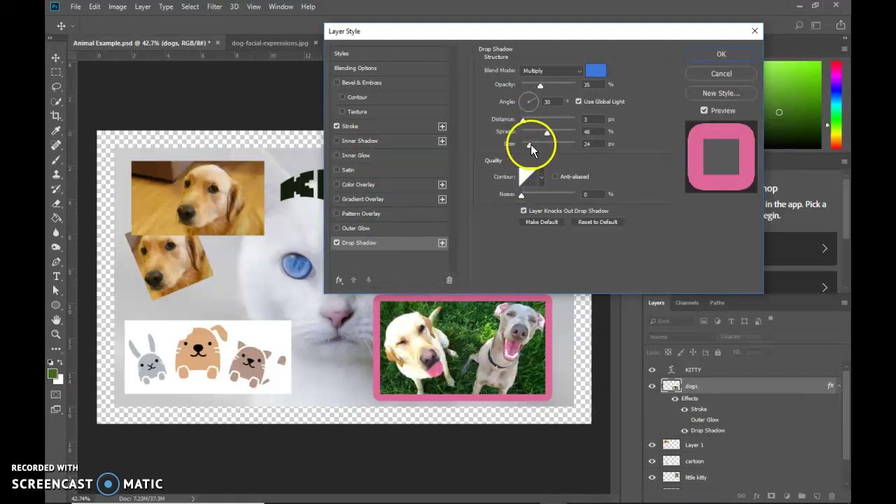
pyautogui.moveTo(531, 144); pyautogui.dragTo(545, 160)
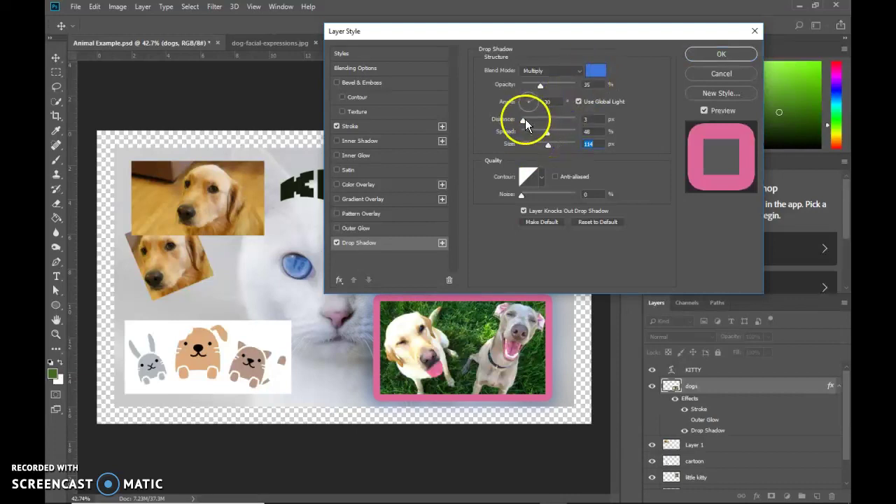
pyautogui.moveTo(548, 137)
pyautogui.mouseDown()
pyautogui.moveTo(537, 133)
pyautogui.moveTo(584, 138)
pyautogui.moveTo(538, 148)
pyautogui.mouseUp()
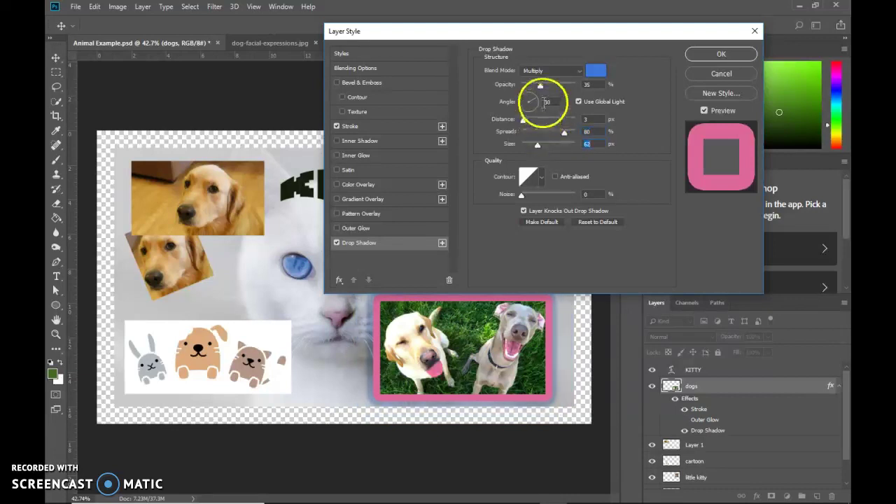
pyautogui.moveTo(542, 88)
pyautogui.mouseDown()
pyautogui.moveTo(566, 93)
pyautogui.moveTo(553, 95)
pyautogui.mouseUp()
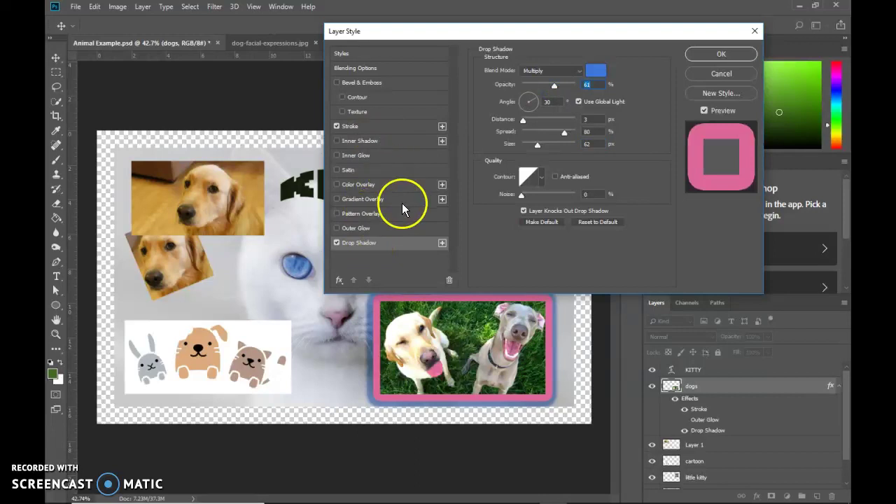
# Step: Add a softened Bevel & Emboss and an enlarged Inner Shadow to the dogs layer
pyautogui.click(384, 84)
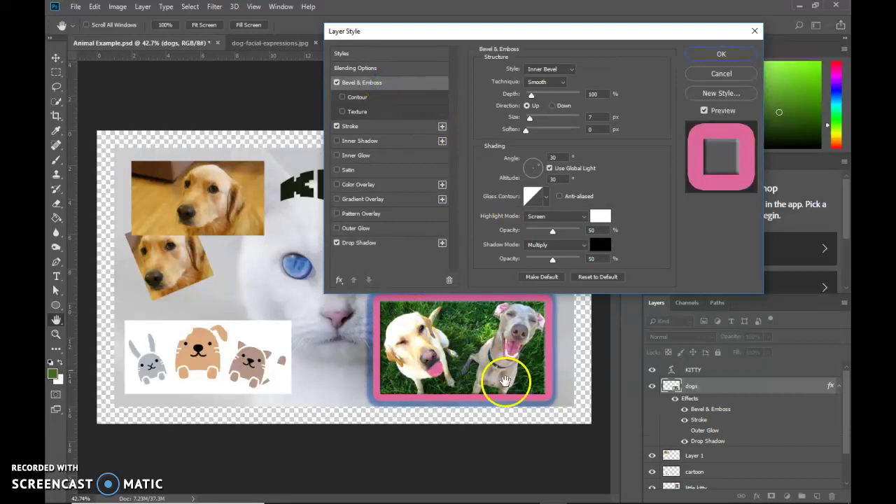
pyautogui.moveTo(525, 129)
pyautogui.mouseDown()
pyautogui.moveTo(545, 121)
pyautogui.moveTo(535, 128)
pyautogui.moveTo(530, 120)
pyautogui.mouseUp()
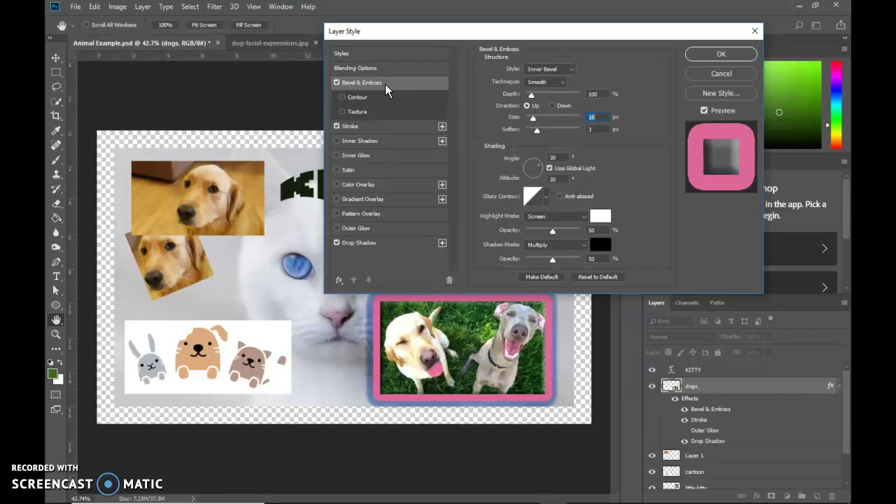
pyautogui.click(377, 143)
pyautogui.moveTo(526, 145)
pyautogui.mouseDown()
pyautogui.moveTo(547, 147)
pyautogui.moveTo(536, 132)
pyautogui.moveTo(527, 146)
pyautogui.moveTo(539, 144)
pyautogui.moveTo(529, 144)
pyautogui.moveTo(538, 154)
pyautogui.mouseUp()
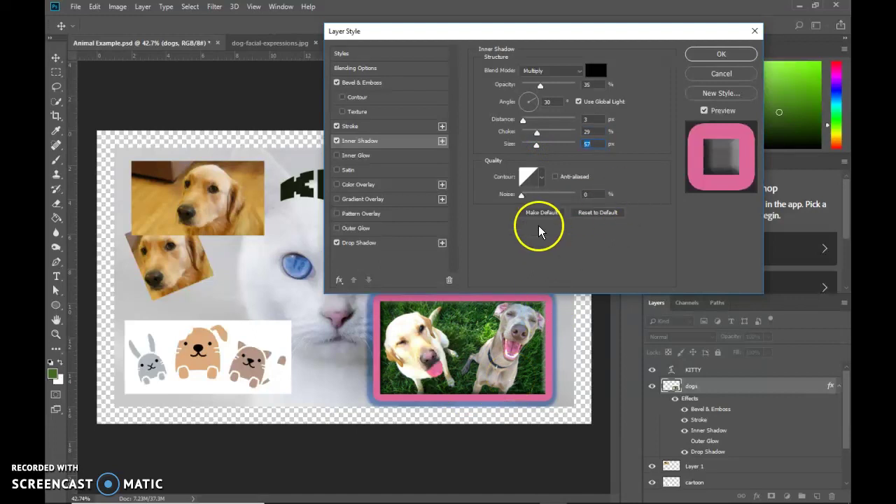
# Step: Move the stroke Inside at about 21 px and shrink the drop shadow to 16 px
pyautogui.click(390, 126)
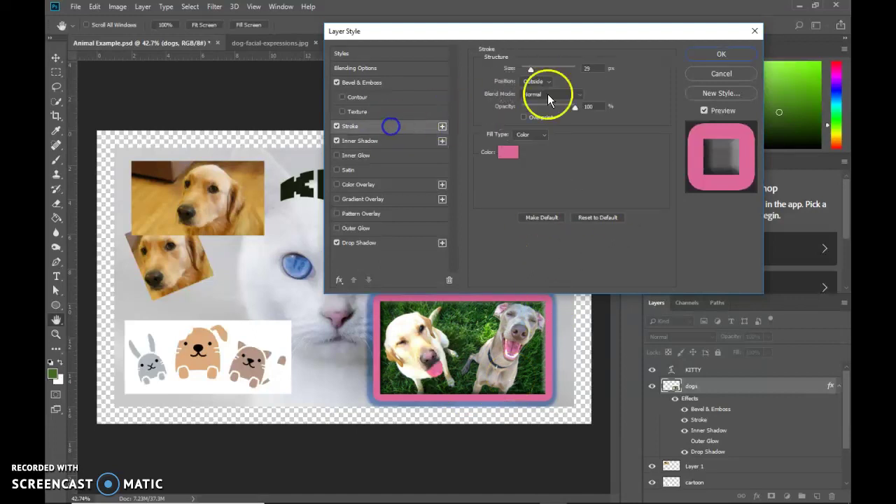
pyautogui.click(536, 82)
pyautogui.click(533, 100)
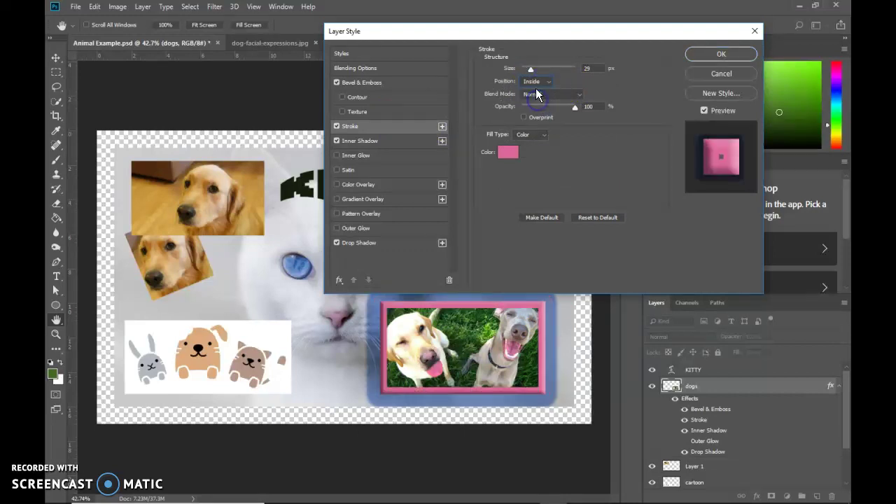
pyautogui.moveTo(532, 71); pyautogui.dragTo(530, 72)
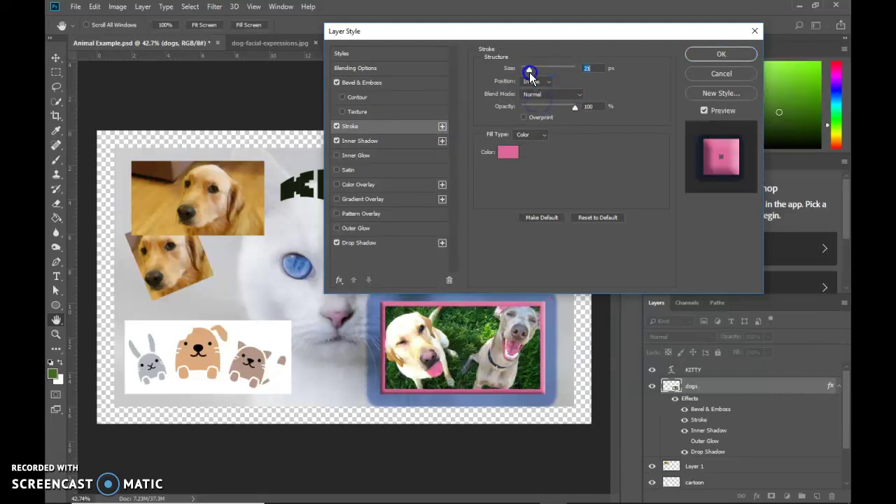
pyautogui.click(391, 243)
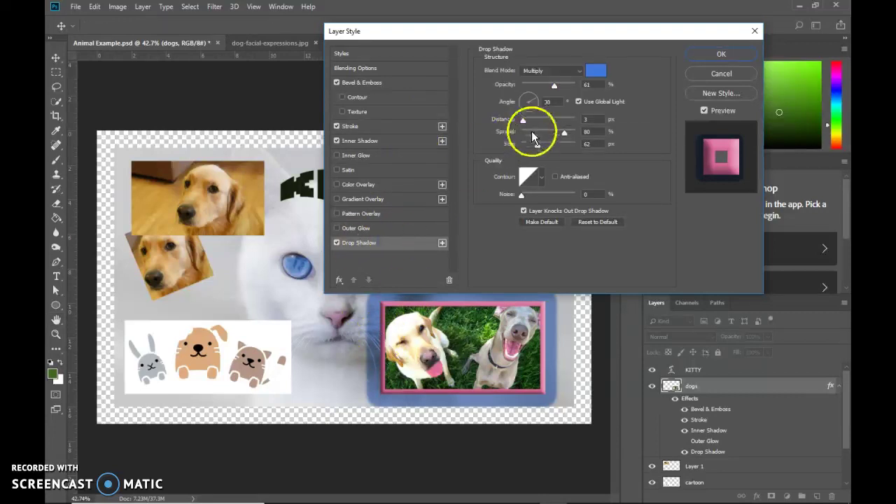
pyautogui.moveTo(538, 144); pyautogui.dragTo(529, 150)
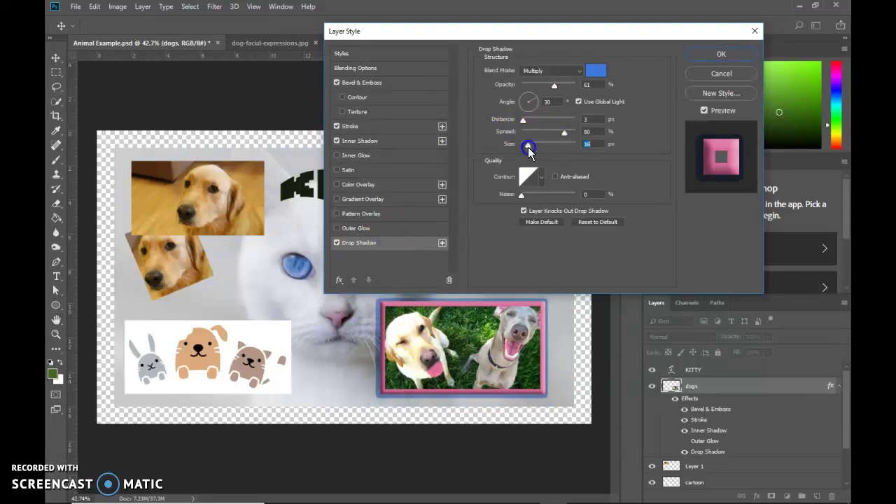
# Step: Apply the effects, compare Bevel & Emboss on and off, and leave it on
pyautogui.click(727, 52)
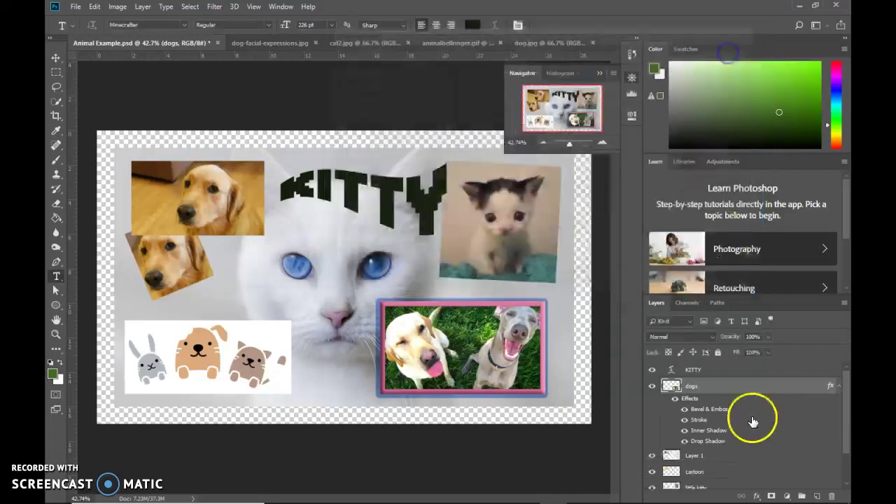
pyautogui.click(683, 412)
pyautogui.click(685, 410)
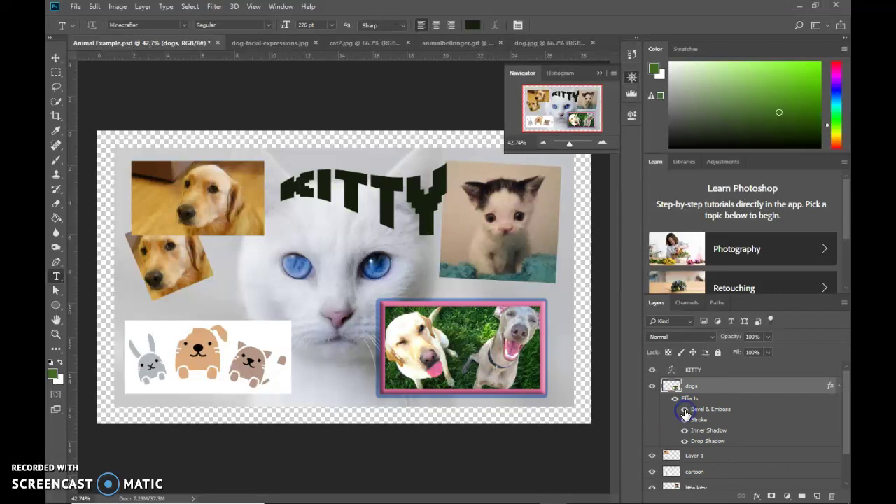
pyautogui.click(684, 412)
pyautogui.click(684, 412)
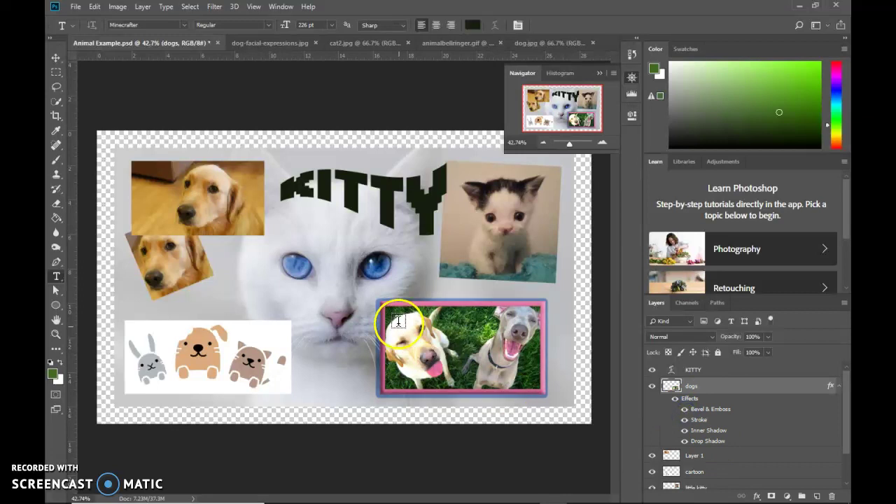
pyautogui.click(685, 411)
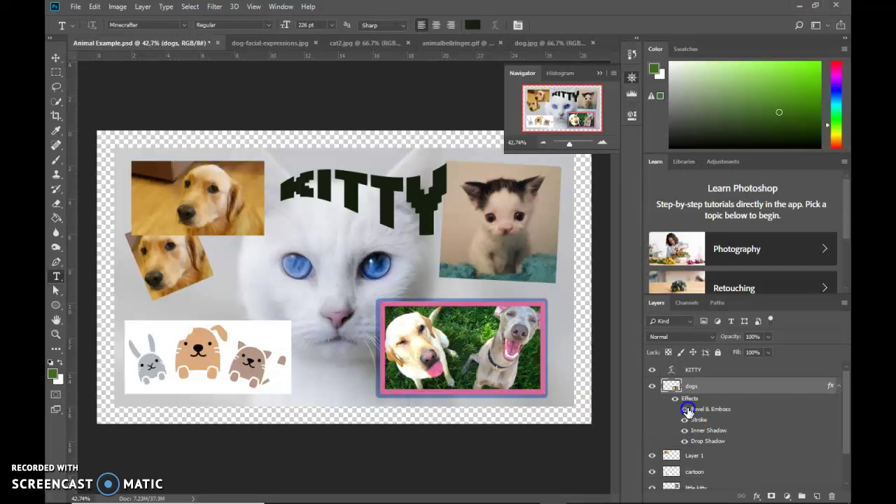
pyautogui.click(684, 410)
pyautogui.doubleClick(711, 412)
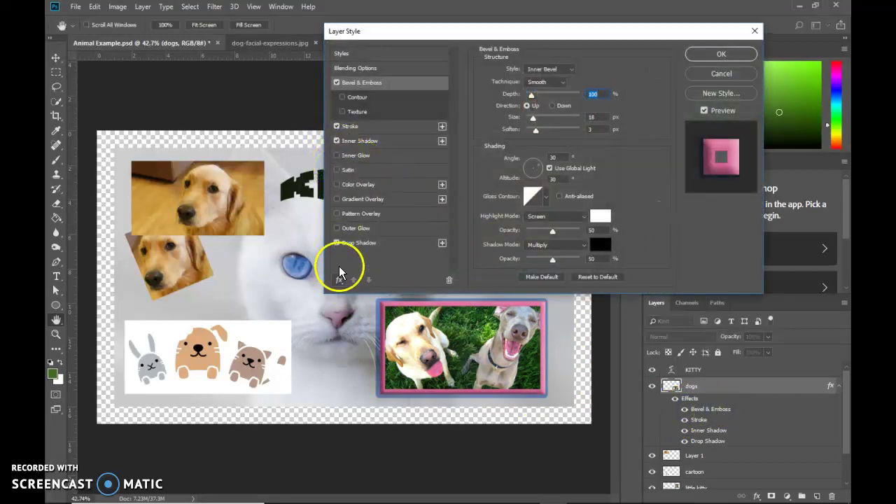
pyautogui.click(722, 75)
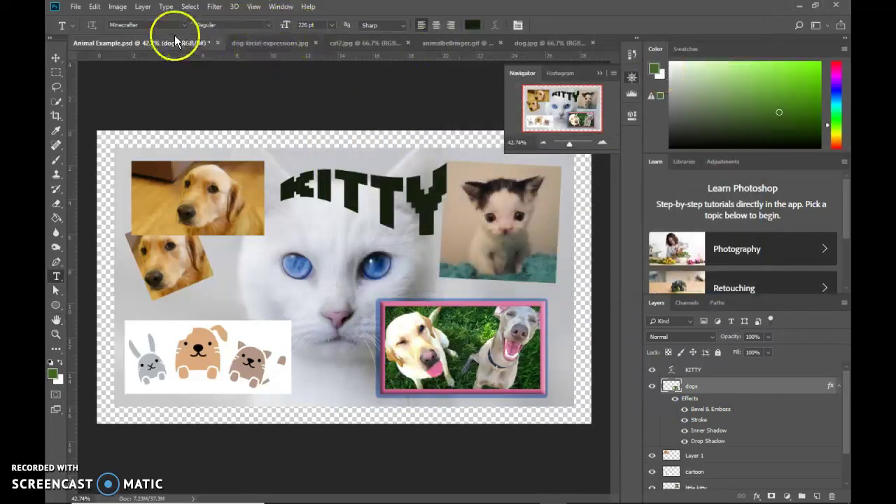
pyautogui.click(117, 9)
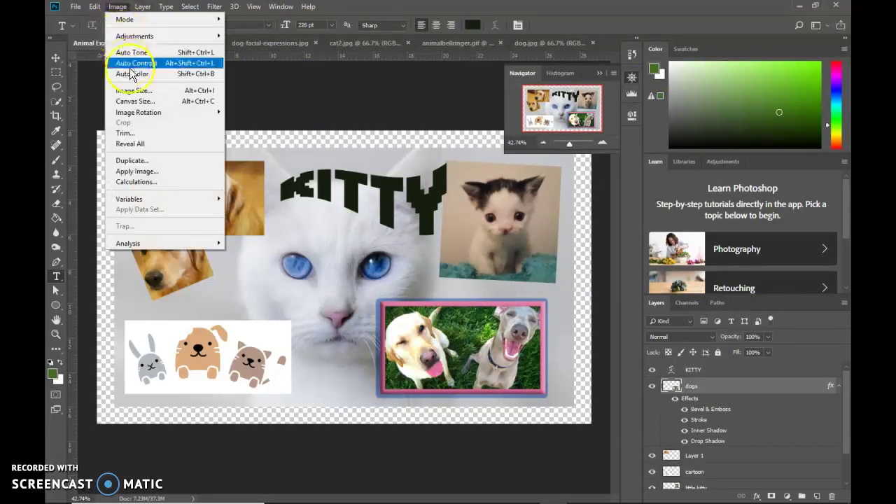
pyautogui.moveTo(141, 109)
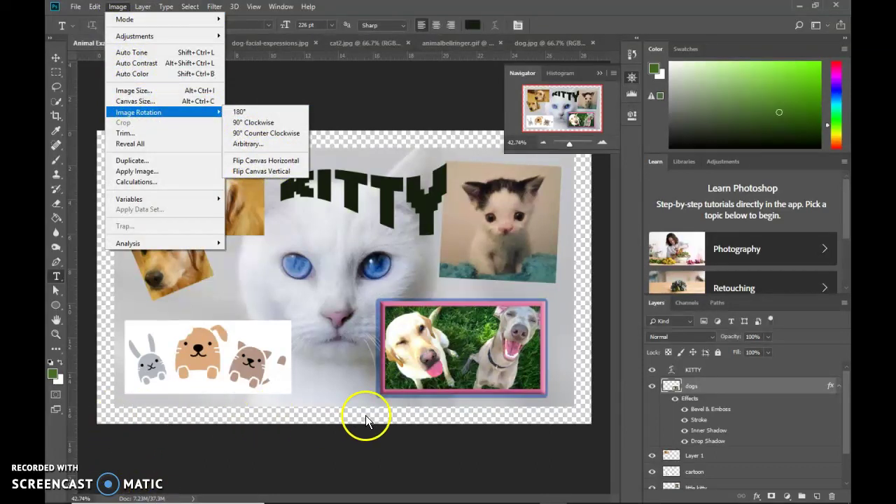
pyautogui.click(272, 160)
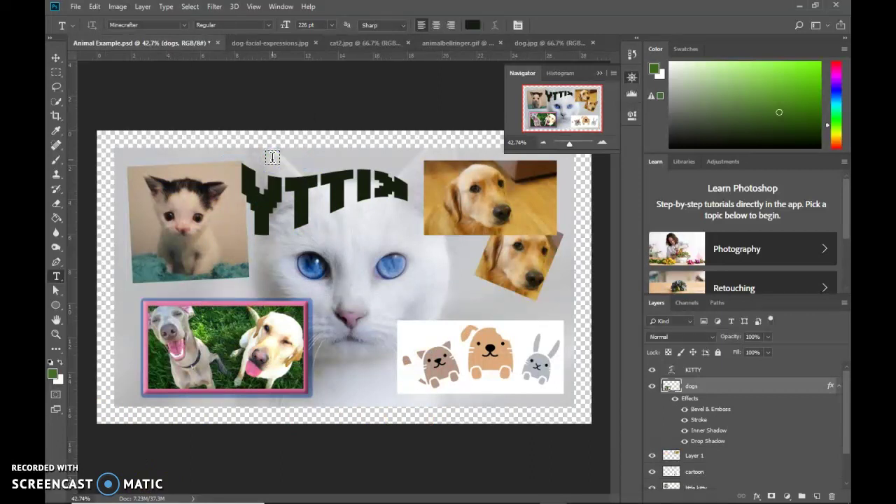
pyautogui.click(330, 151)
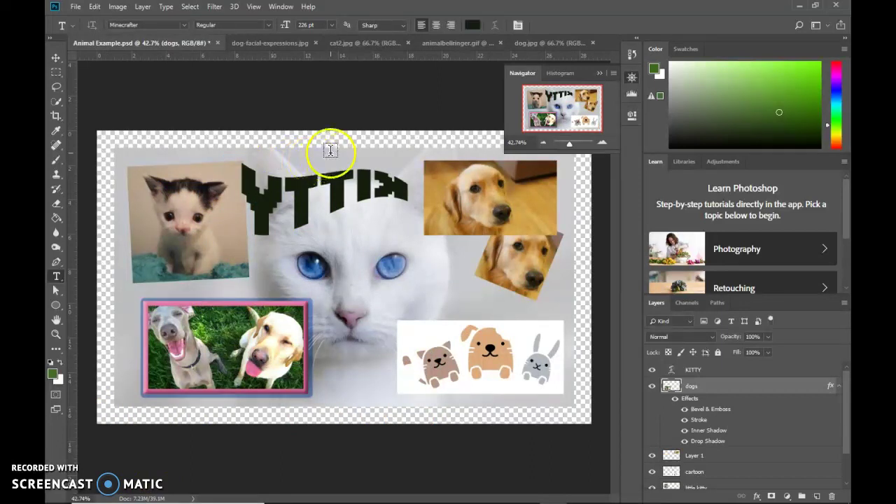
pyautogui.click(94, 6)
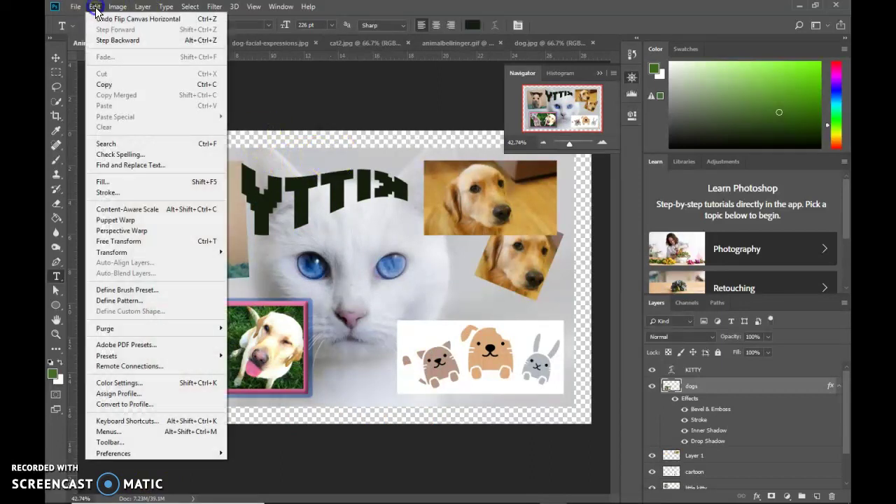
pyautogui.click(112, 40)
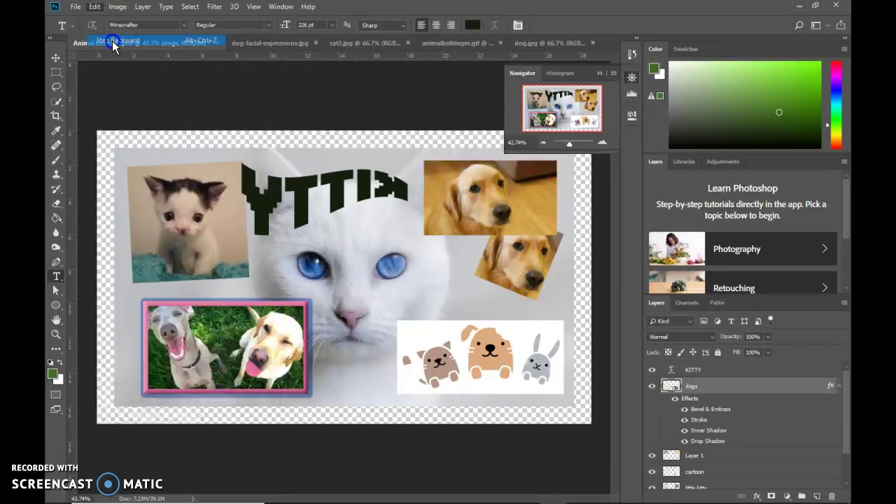
pyautogui.click(263, 29)
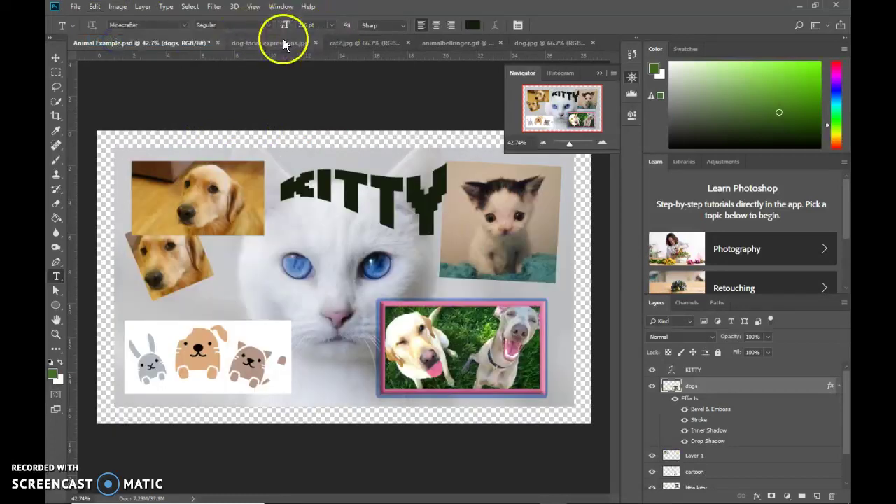
# Step: Crop dog-facial-expressions.jpg down to the yellow dog on the left
pyautogui.click(284, 43)
pyautogui.click(139, 139)
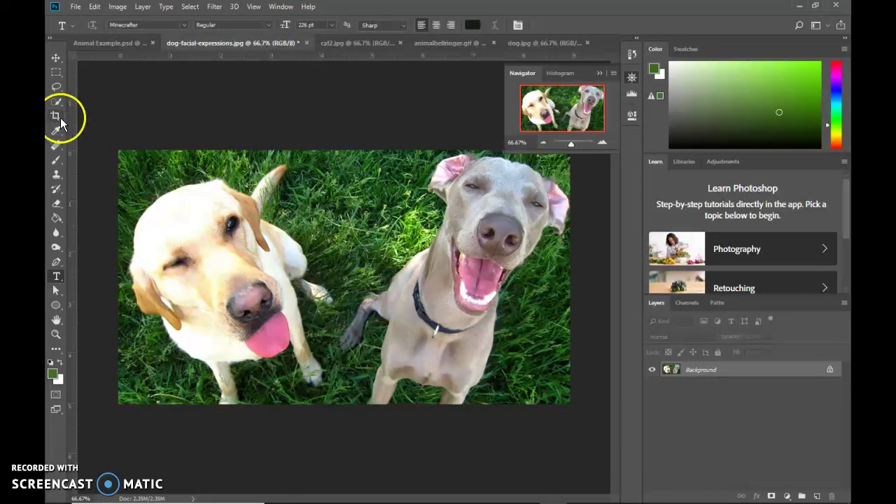
pyautogui.click(59, 119)
pyautogui.moveTo(133, 186); pyautogui.dragTo(294, 336)
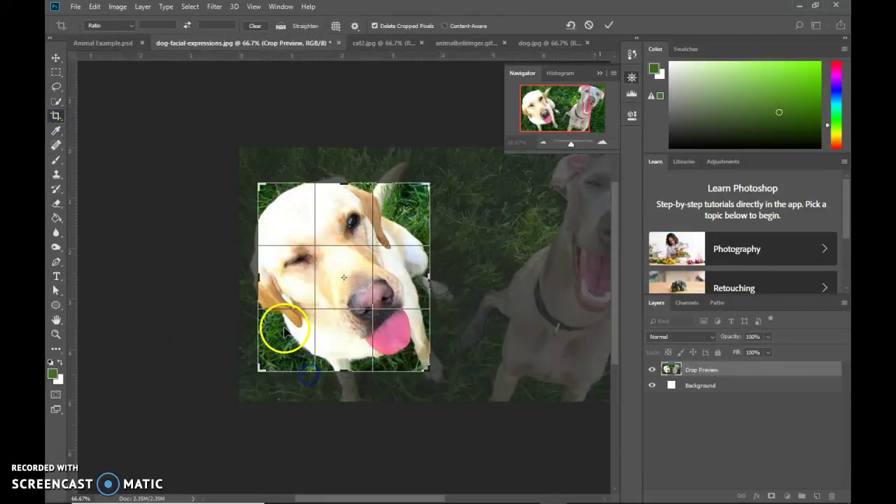
pyautogui.press('Return')
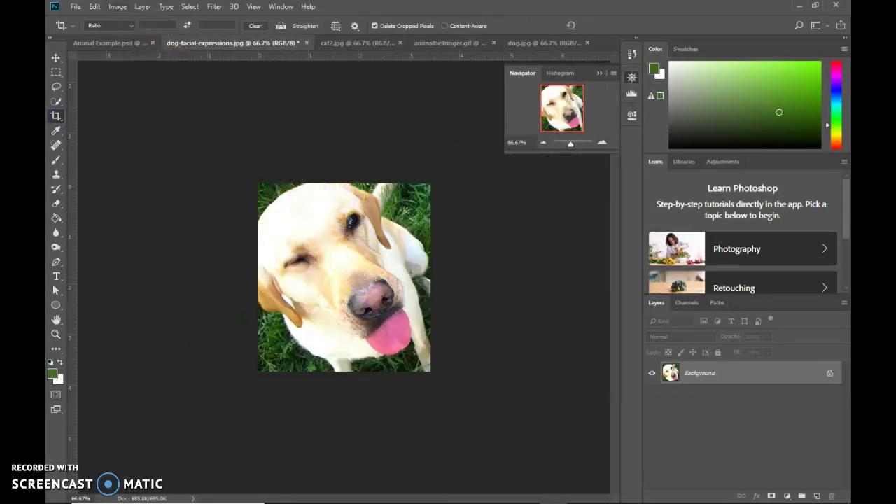
# Step: Flip the canvas horizontally so the dog faces the opposite way
pyautogui.click(93, 7)
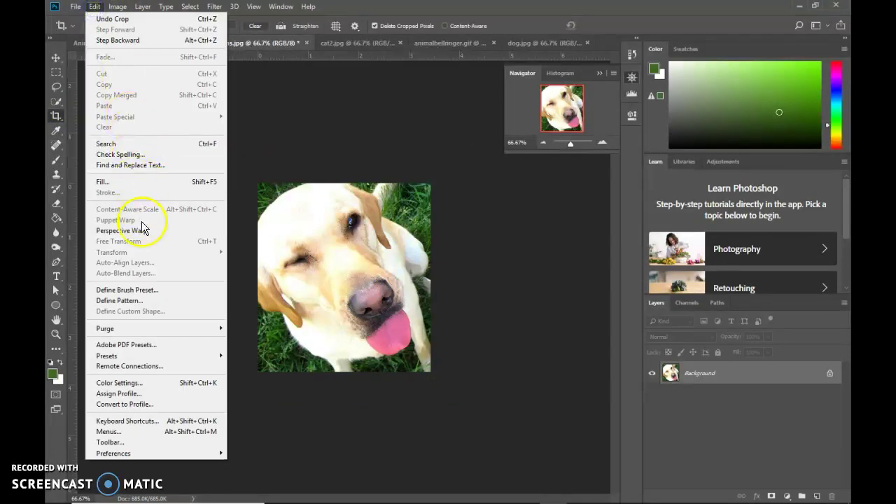
pyautogui.click(117, 6)
pyautogui.click(140, 113)
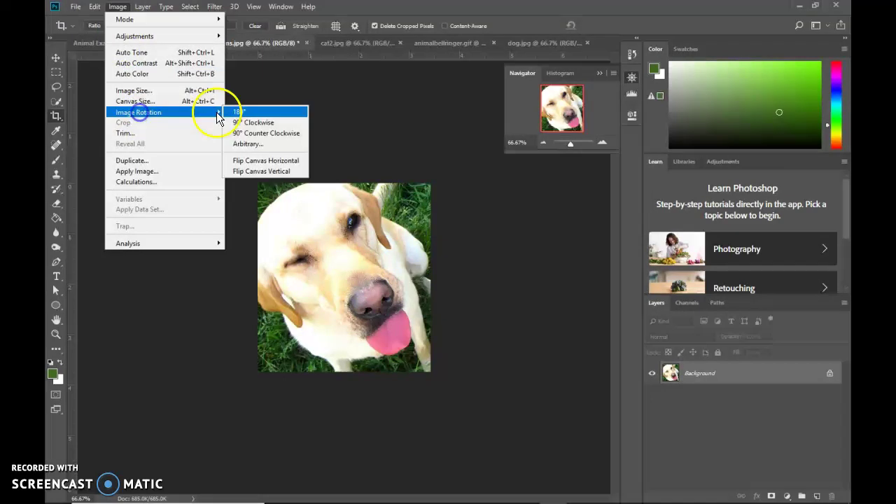
pyautogui.click(259, 160)
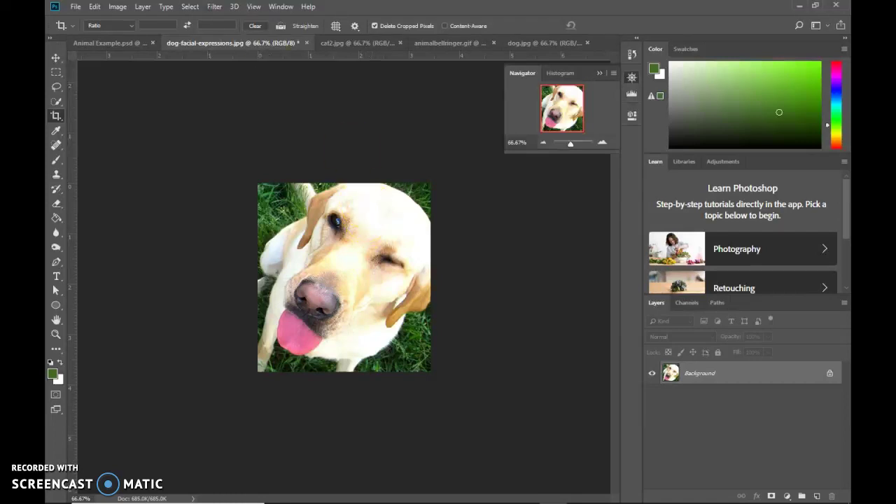
# Step: Apply a Black & White adjustment with a blue tint at hue 238 and 59% saturation
pyautogui.click(118, 7)
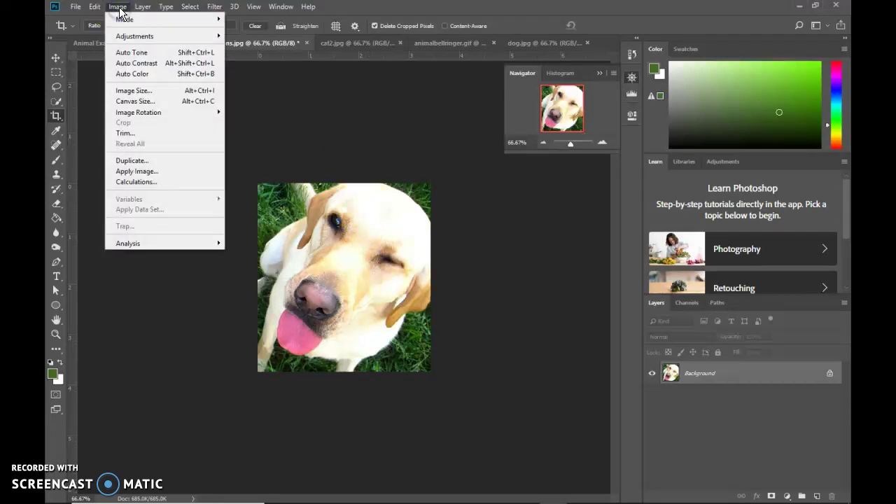
pyautogui.moveTo(130, 37)
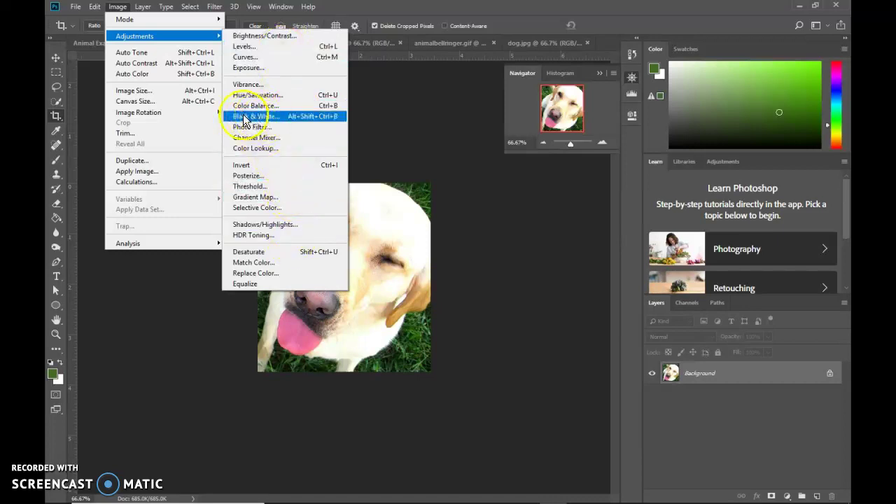
pyautogui.click(287, 120)
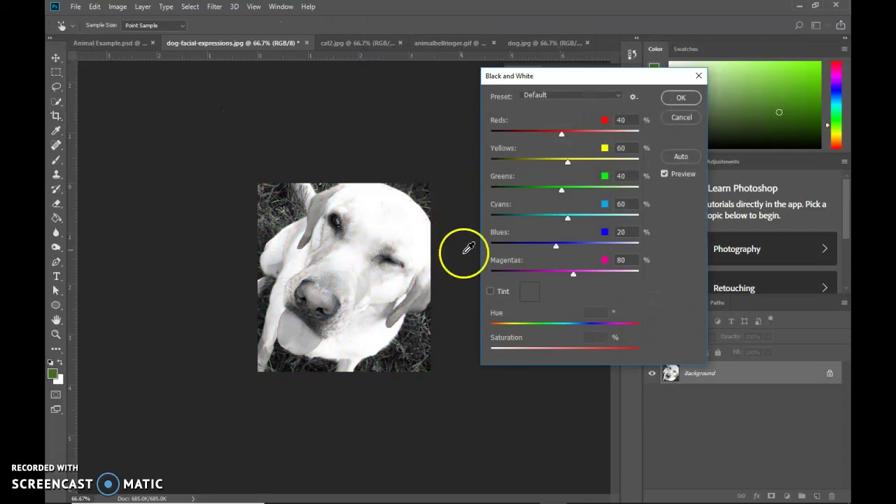
pyautogui.click(491, 292)
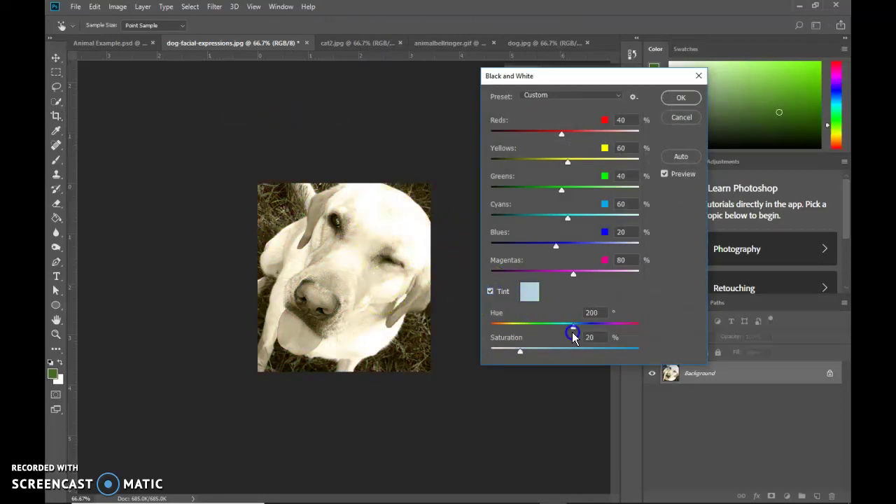
pyautogui.moveTo(587, 337); pyautogui.dragTo(594, 327)
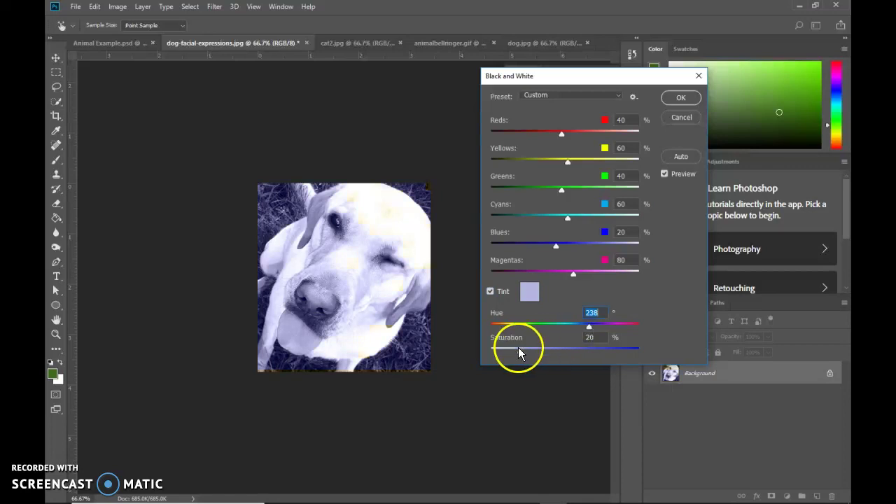
pyautogui.moveTo(519, 348); pyautogui.dragTo(585, 356)
pyautogui.click(681, 97)
pyautogui.press('c')
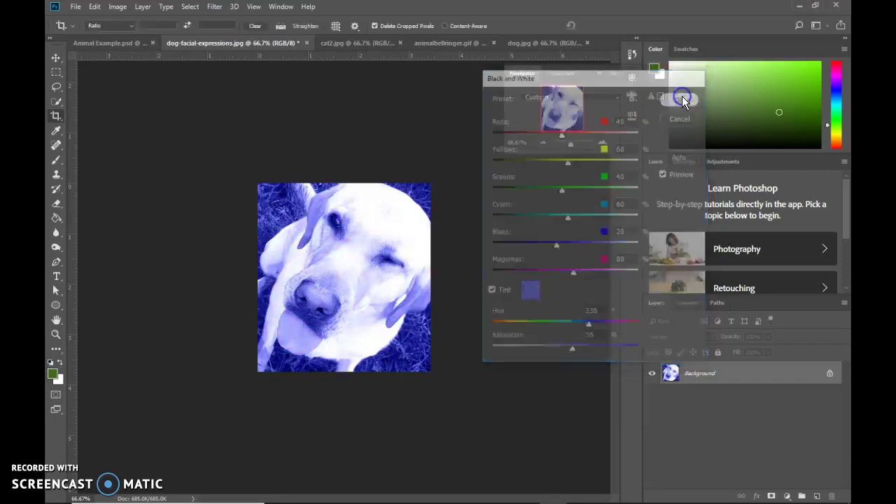
pyautogui.click(276, 49)
# Step: Copy the blue-tinted dog into Animal Example as Layer 4 and nudge it down-right
pyautogui.click(243, 40)
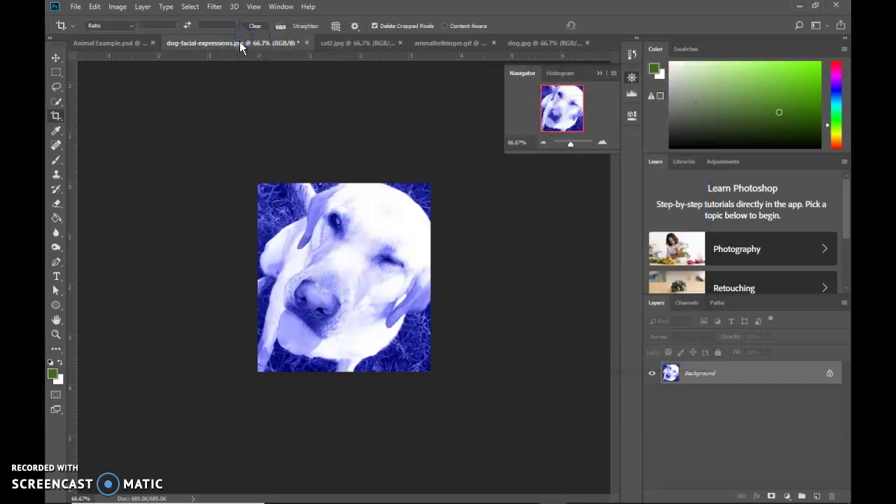
pyautogui.moveTo(239, 43); pyautogui.dragTo(406, 134)
pyautogui.click(56, 58)
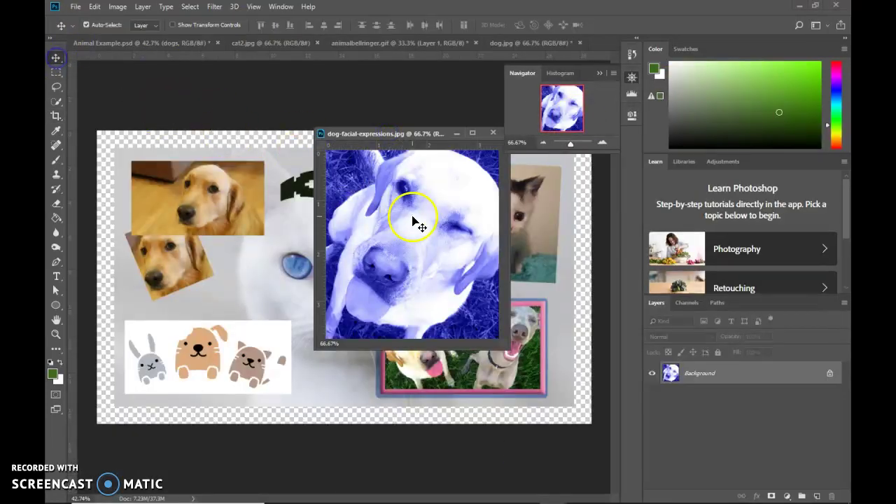
pyautogui.moveTo(411, 224); pyautogui.dragTo(297, 272)
pyautogui.moveTo(363, 132); pyautogui.dragTo(374, 44)
pyautogui.click(133, 45)
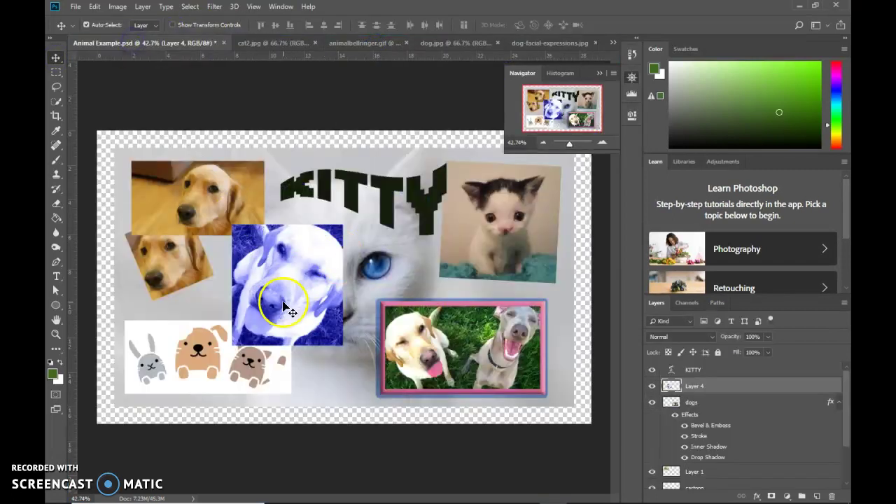
pyautogui.moveTo(288, 305); pyautogui.dragTo(301, 321)
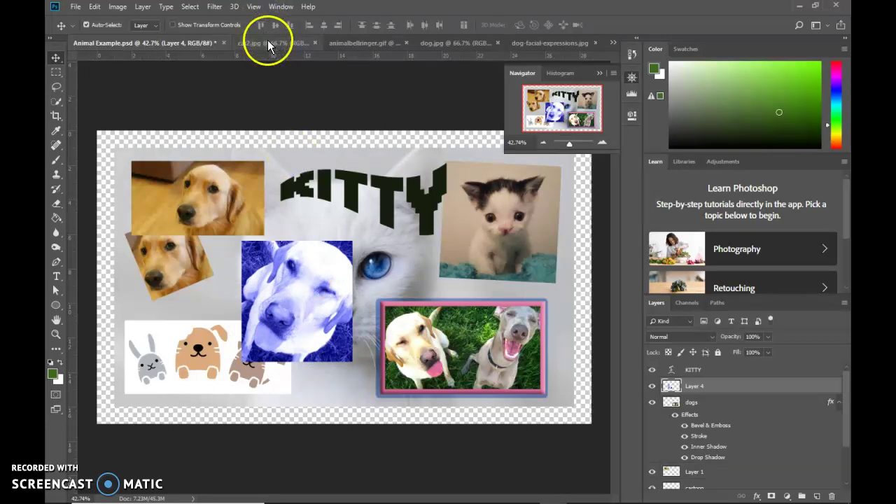
# Step: Resize dog.jpg to 50 percent width, giving 321 × 347 px
pyautogui.click(450, 43)
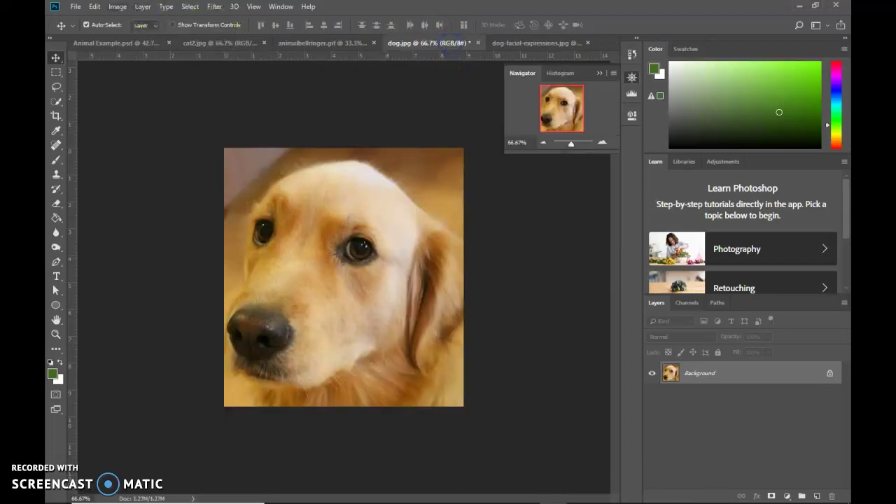
pyautogui.click(117, 7)
pyautogui.click(116, 89)
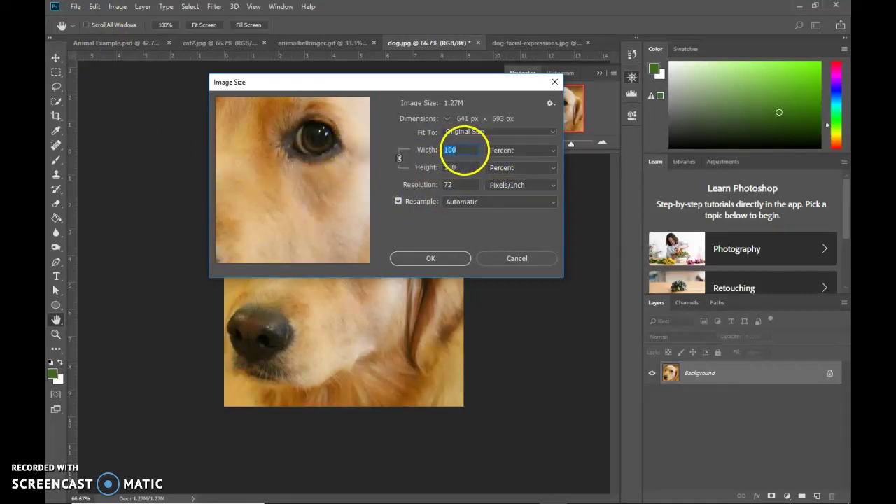
pyautogui.write('50')
pyautogui.click(505, 150)
pyautogui.click(497, 151)
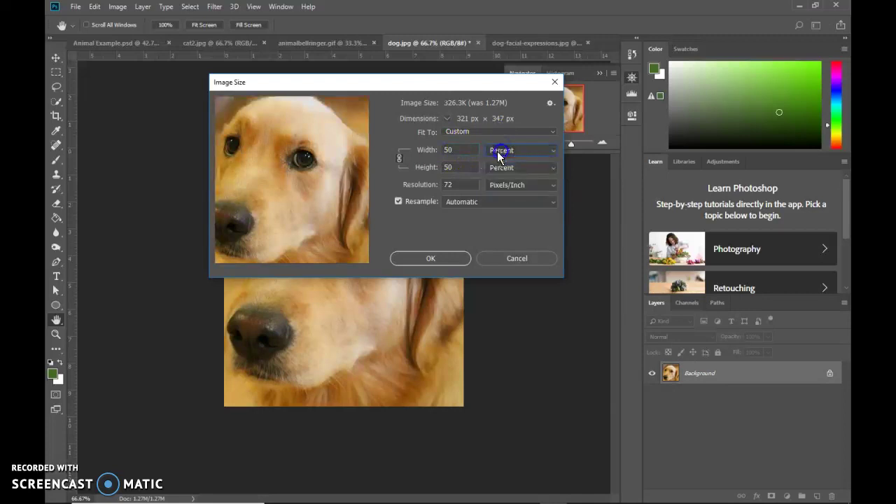
pyautogui.click(443, 257)
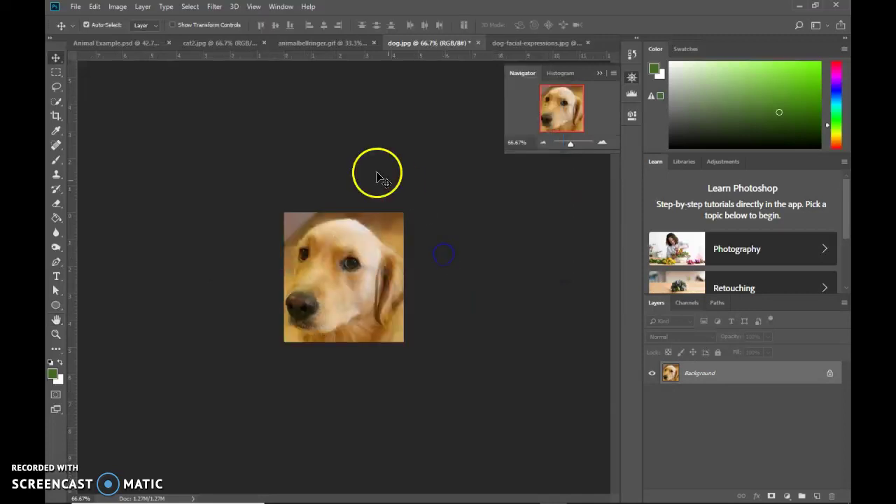
# Step: Drag the retriever photo from dog.jpg into the Animal Example collage as Layer 5
pyautogui.moveTo(424, 44); pyautogui.dragTo(434, 114)
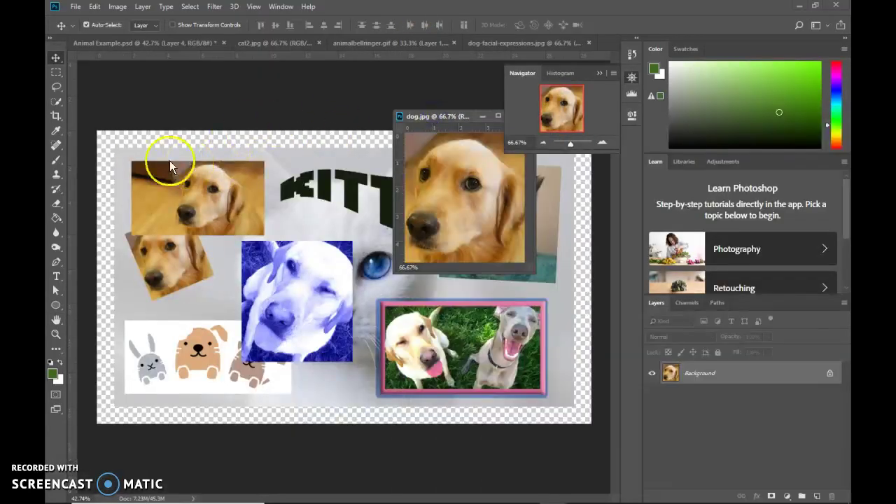
pyautogui.moveTo(538, 218); pyautogui.dragTo(275, 264)
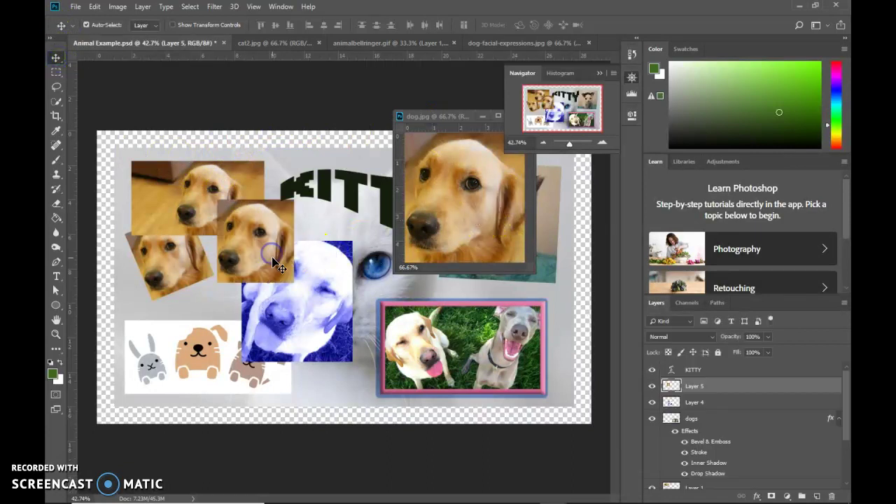
pyautogui.moveTo(468, 115); pyautogui.dragTo(356, 123)
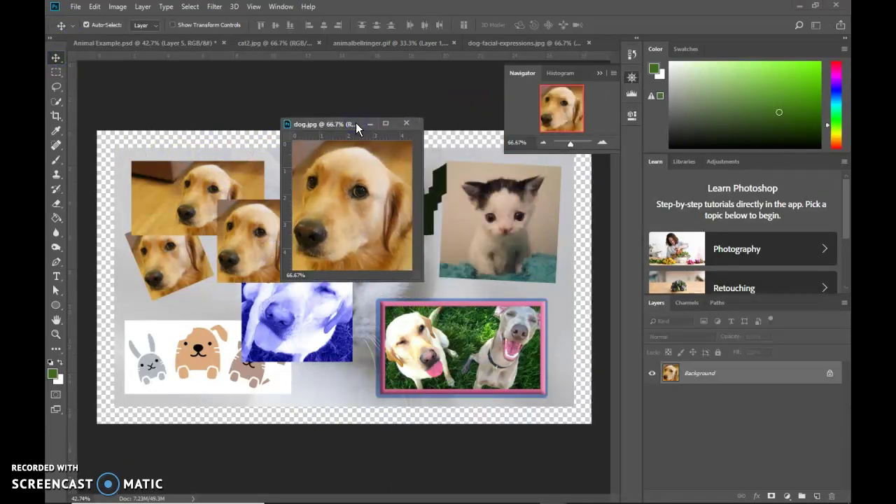
# Step: Close dog.jpg without saving and select the new retriever layer in the collage
pyautogui.click(406, 124)
pyautogui.click(430, 195)
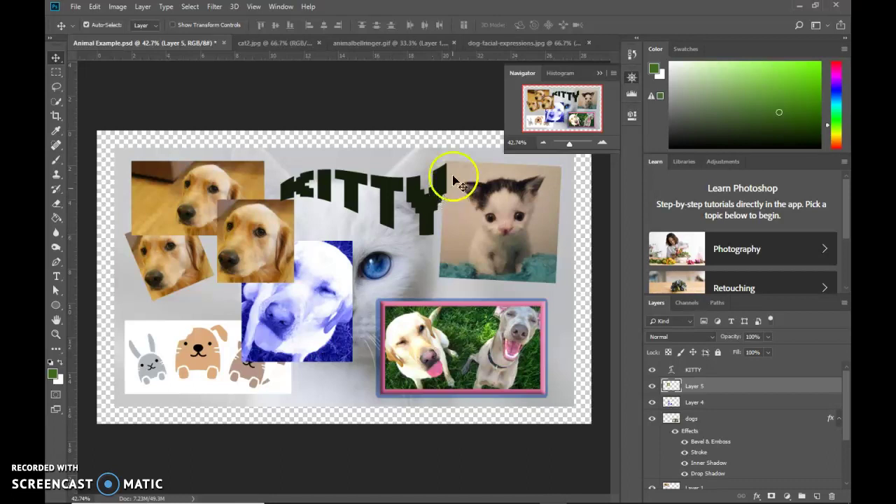
pyautogui.click(260, 243)
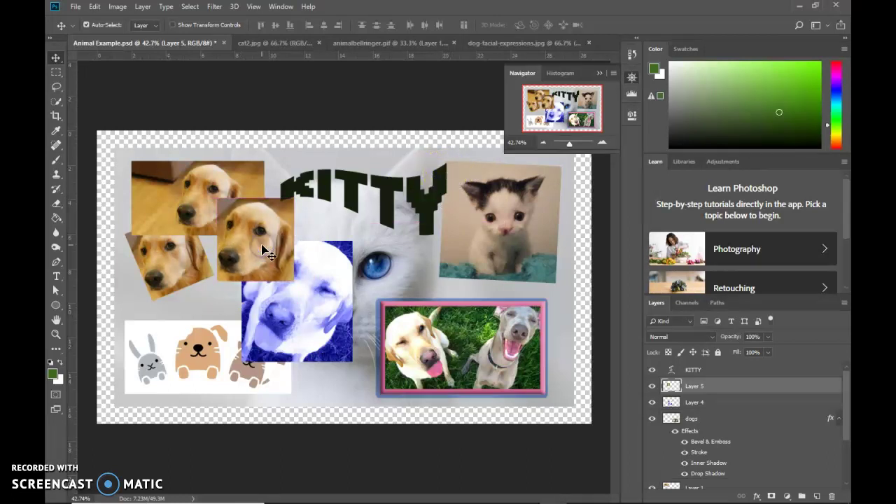
# Step: Flip the retriever horizontally, move it over the top-left dog photo, and tilt it
pyautogui.click(262, 247)
pyautogui.hotkey('ctrl', 't')
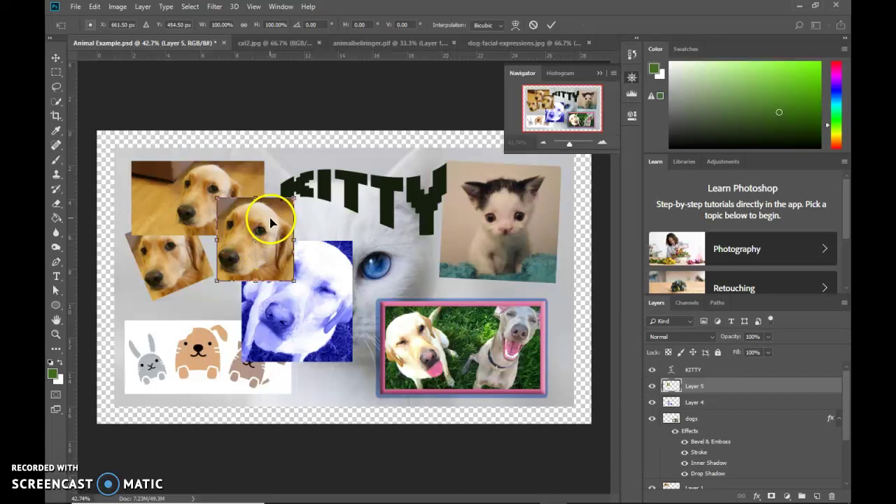
pyautogui.rightClick(271, 223)
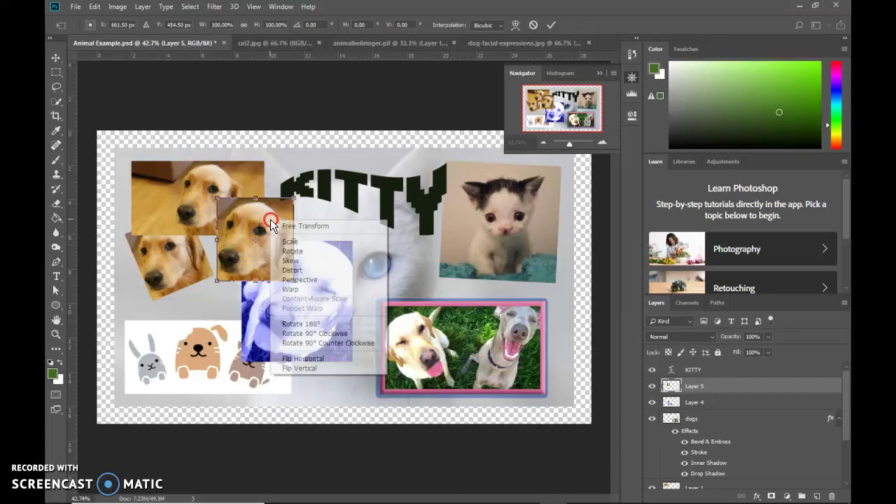
pyautogui.click(309, 360)
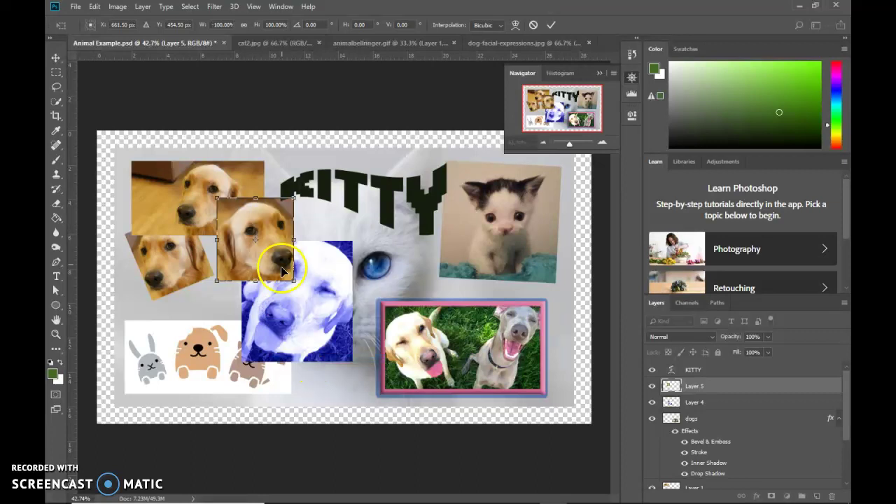
pyautogui.moveTo(282, 271); pyautogui.dragTo(235, 252)
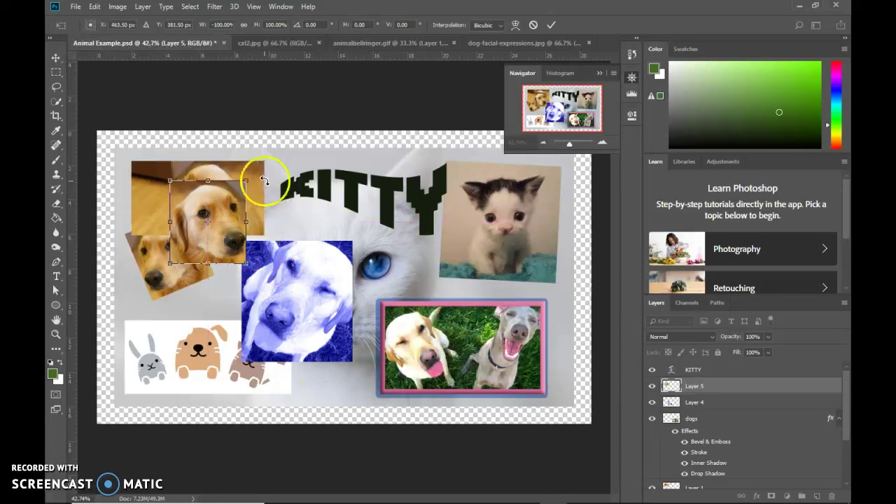
pyautogui.moveTo(265, 181); pyautogui.dragTo(253, 245)
pyautogui.press('Return')
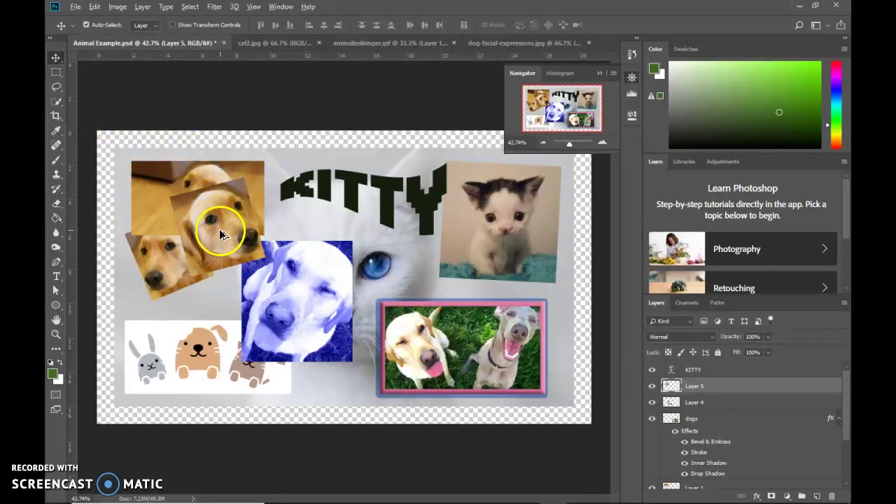
# Step: Alt-drag a duplicate retriever, Layer 5 copy, to the right for transforming
pyautogui.moveTo(219, 229); pyautogui.dragTo(305, 252)
pyautogui.hotkey('ctrl', 't')
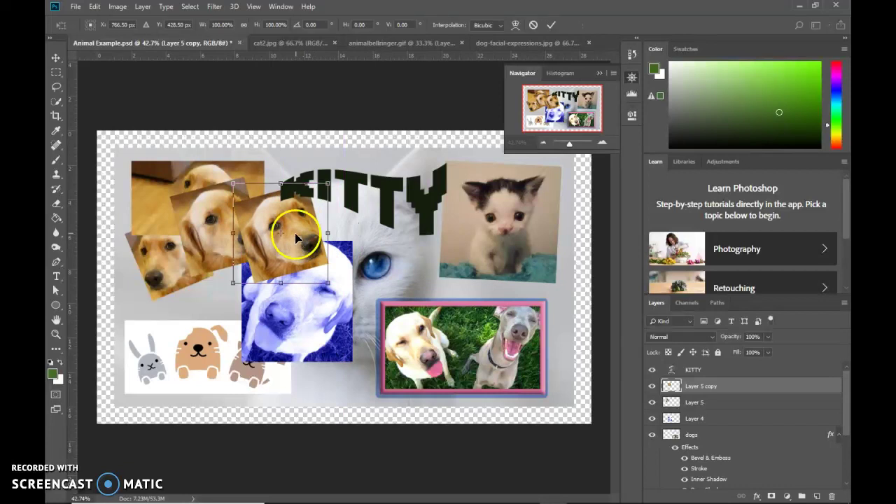
pyautogui.rightClick(293, 218)
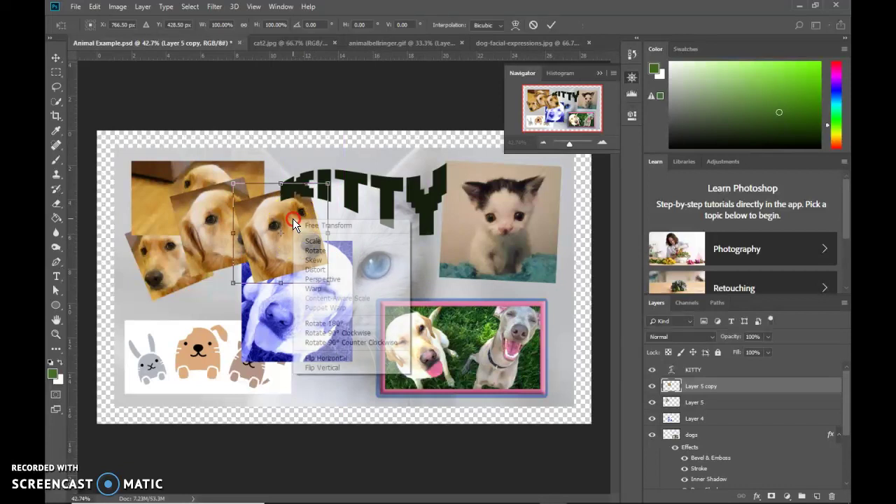
# Step: Flip the Layer 5 copy horizontally and shift it right so both retrievers face each other
pyautogui.click(325, 360)
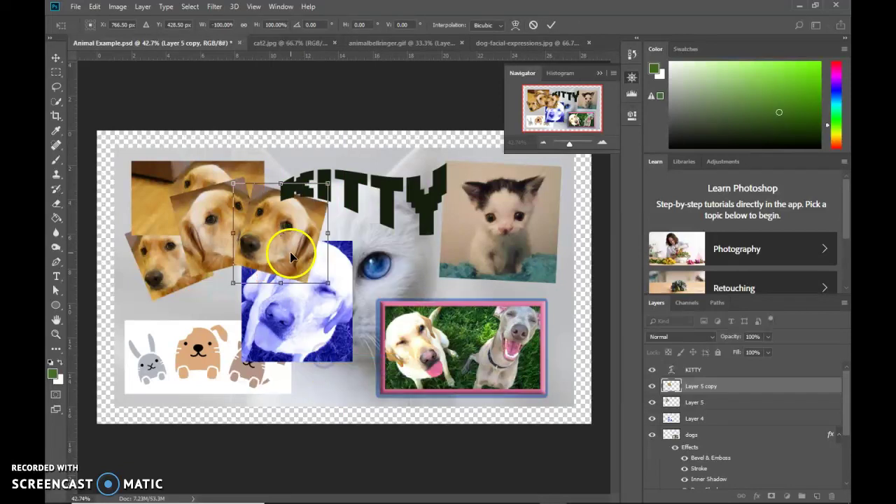
pyautogui.moveTo(296, 236); pyautogui.dragTo(312, 253)
pyautogui.press('Return')
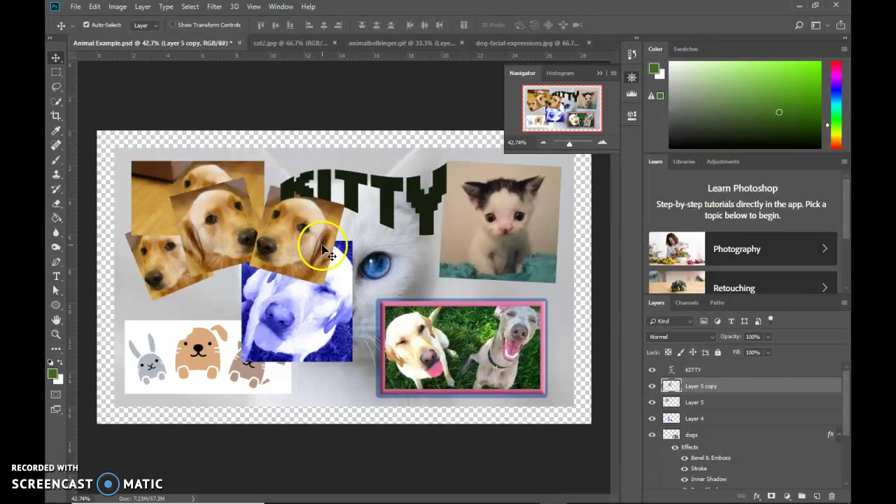
# Step: Glance at the cat2.jpg kitten image, then return to the Animal Example collage
pyautogui.click(275, 40)
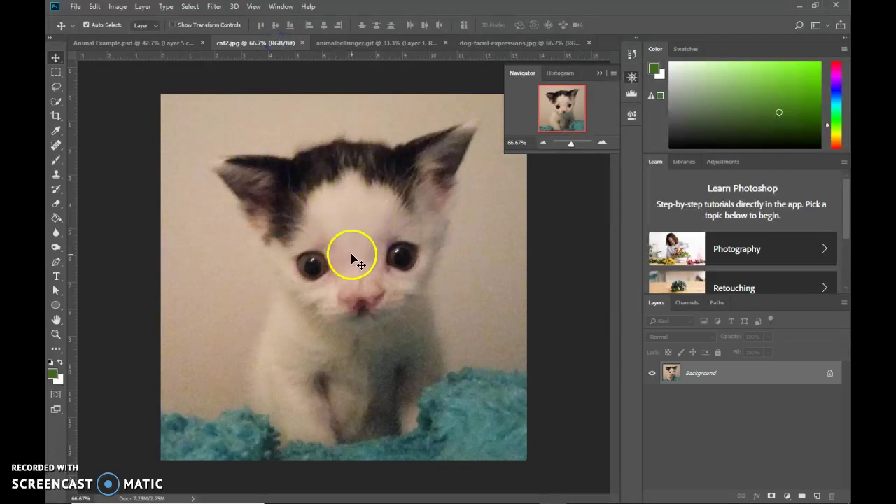
pyautogui.click(127, 43)
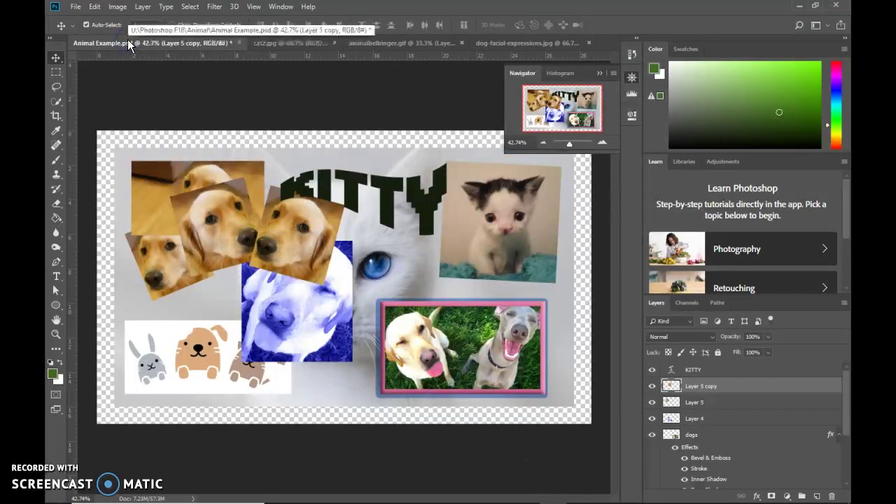
pyautogui.moveTo(189, 57); pyautogui.dragTo(230, 74)
# Step: Open the History panel from the Window menu, enlarge it, and scroll to the latest Free Transform
pyautogui.click(94, 7)
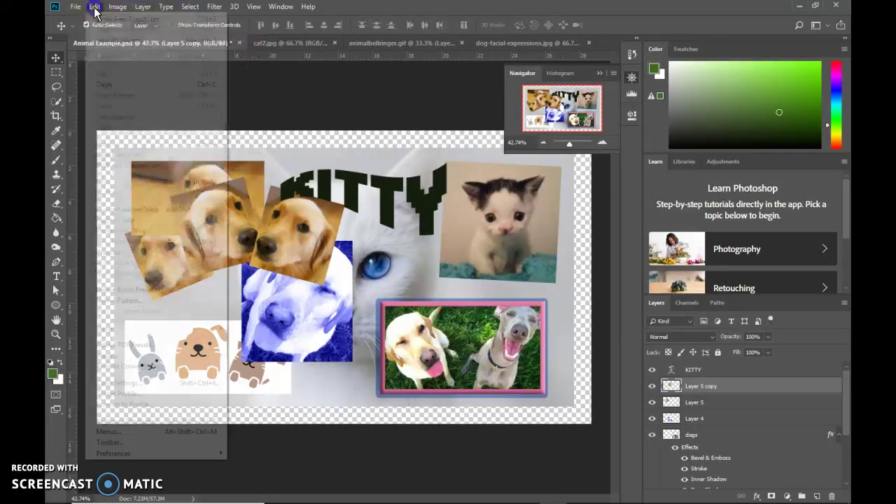
pyautogui.moveTo(279, 10)
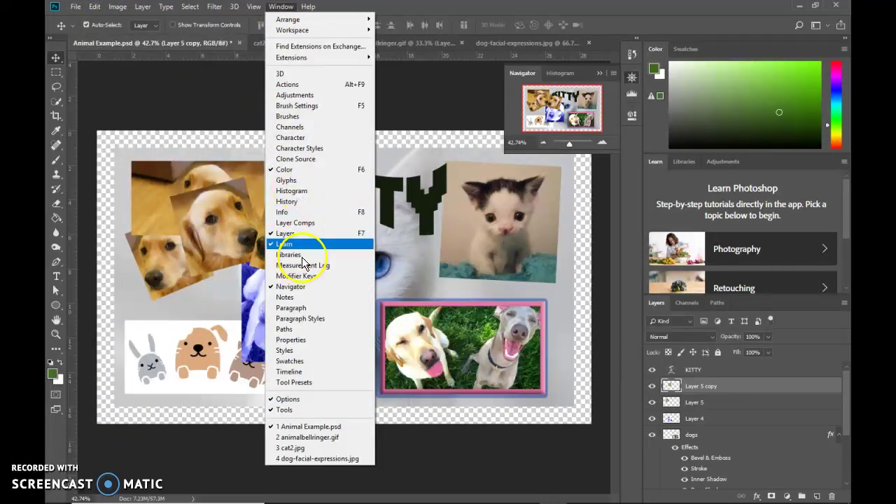
pyautogui.click(293, 203)
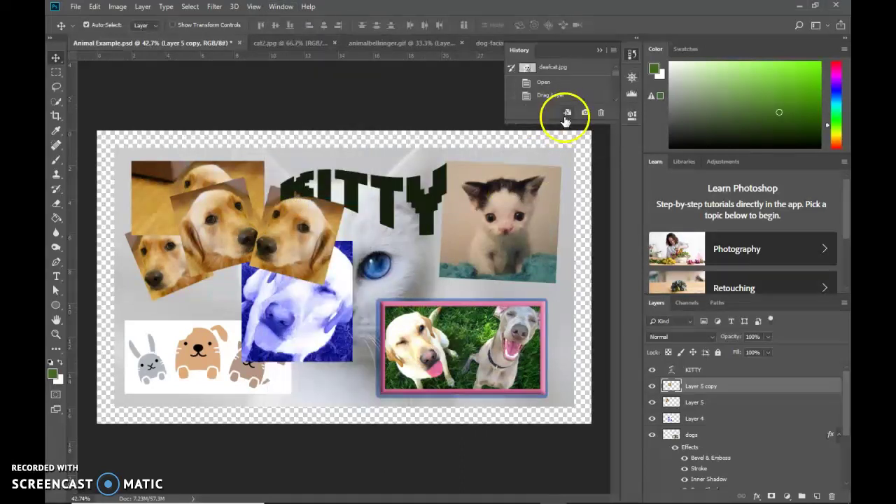
pyautogui.moveTo(568, 151); pyautogui.dragTo(578, 406)
pyautogui.moveTo(615, 251); pyautogui.dragTo(623, 399)
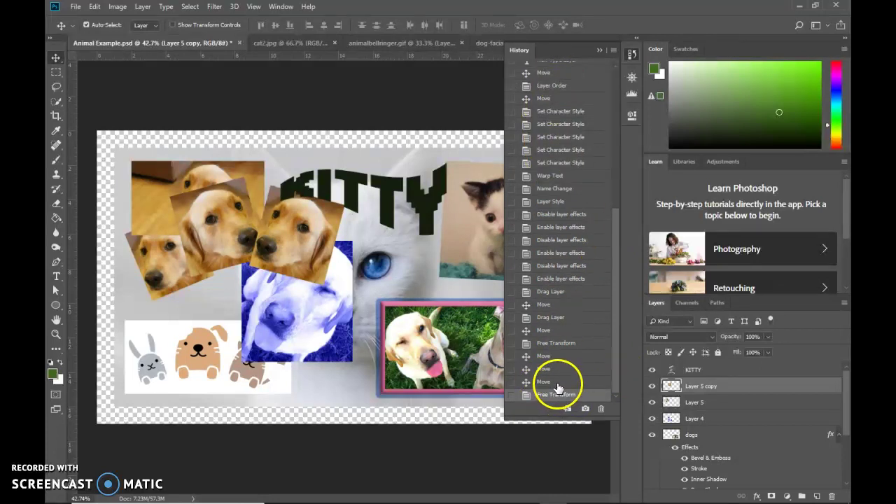
# Step: Step through History states, reverting the collage to before the retriever copies were made
pyautogui.click(581, 381)
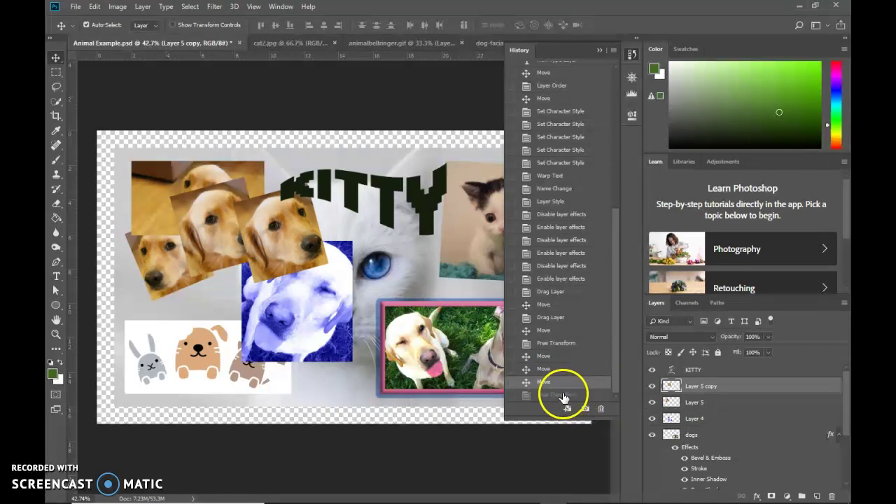
pyautogui.click(563, 394)
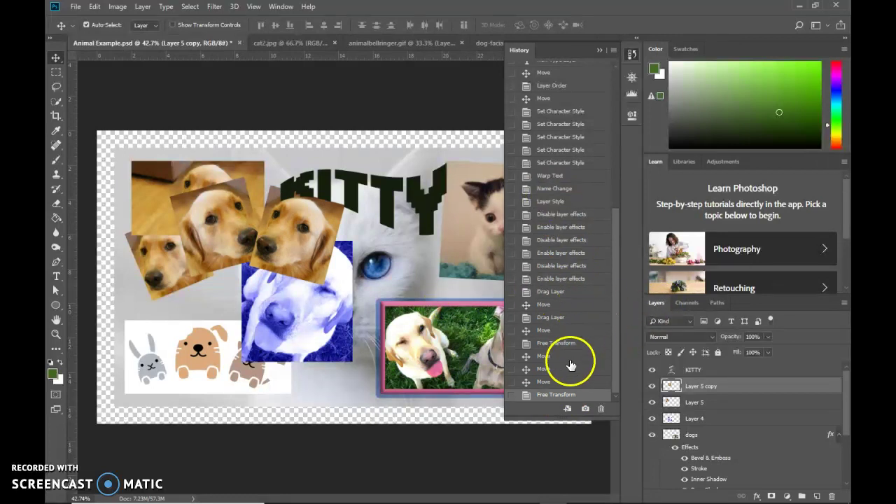
pyautogui.click(573, 305)
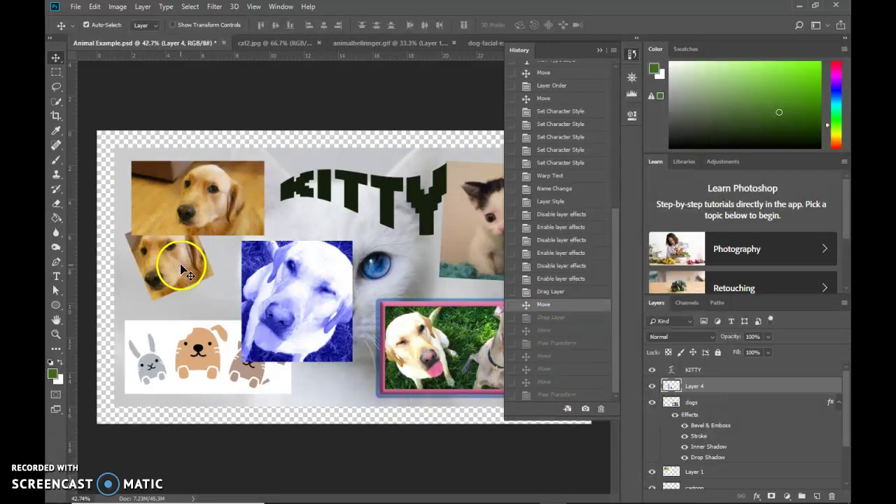
# Step: Duplicate the tilted retriever rightward, then undo it via an earlier History state
pyautogui.keyDown('alt'); pyautogui.moveTo(184, 272); pyautogui.dragTo(232, 279); pyautogui.keyUp('alt')
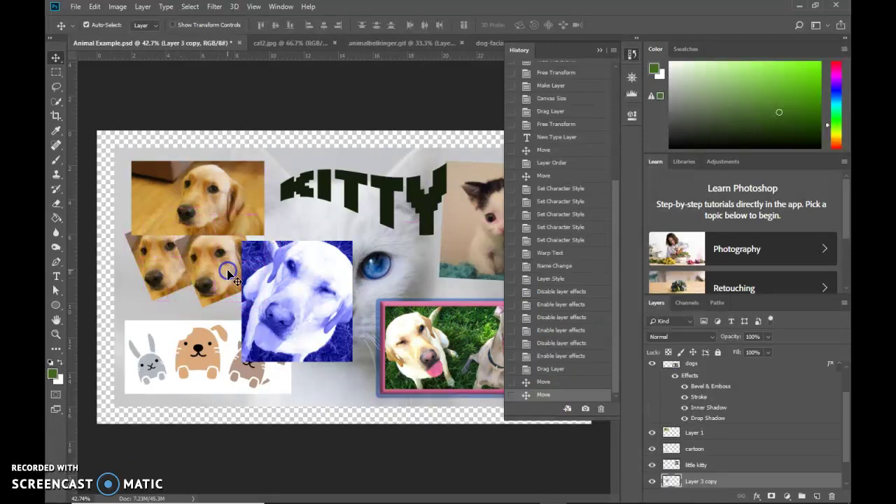
pyautogui.click(545, 397)
pyautogui.click(546, 318)
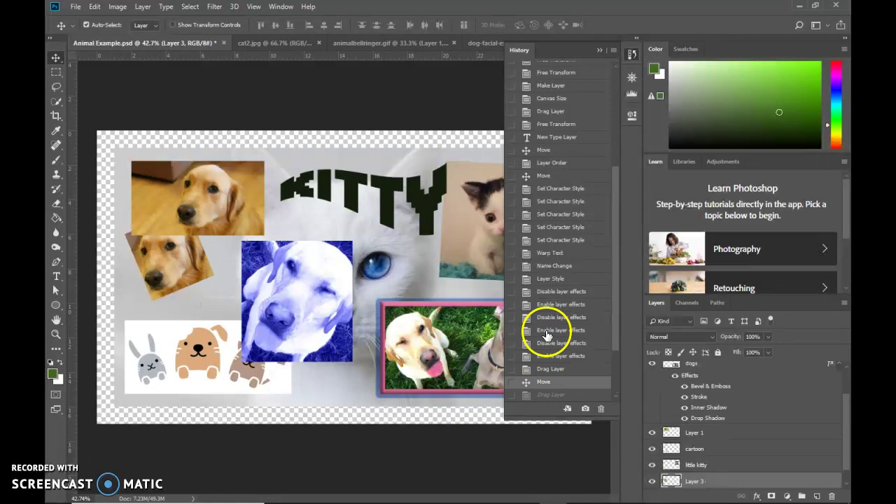
pyautogui.moveTo(616, 212); pyautogui.dragTo(614, 98)
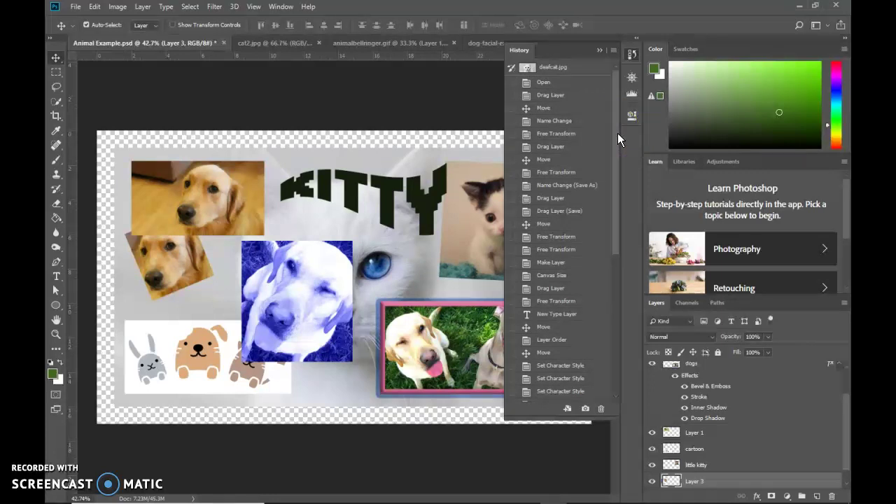
pyautogui.click(592, 187)
# Step: Open File Explorer and navigate to the U: drive's Photoshop F18 folder
pyautogui.moveTo(432, 495)
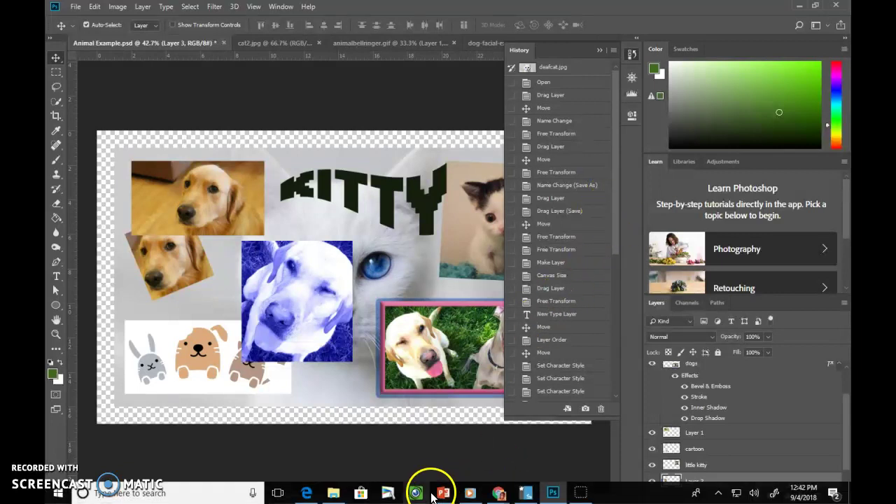
pyautogui.click(333, 493)
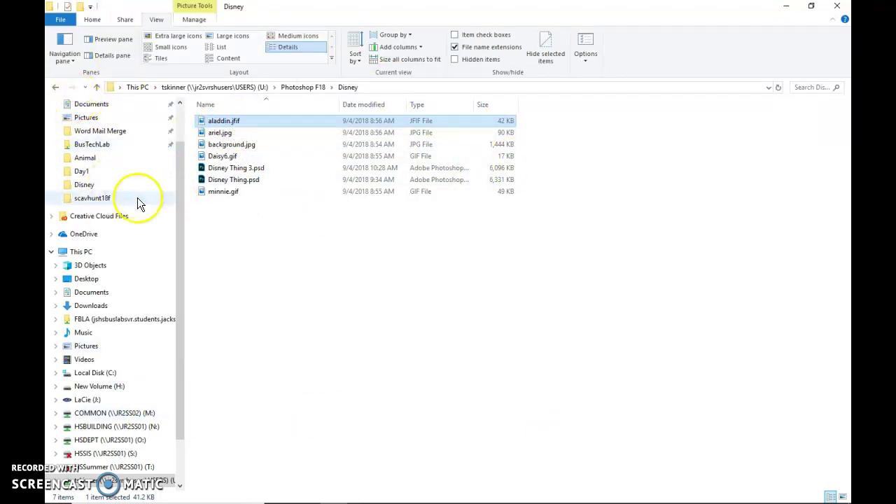
pyautogui.moveTo(177, 235); pyautogui.dragTo(194, 168)
pyautogui.moveTo(206, 493)
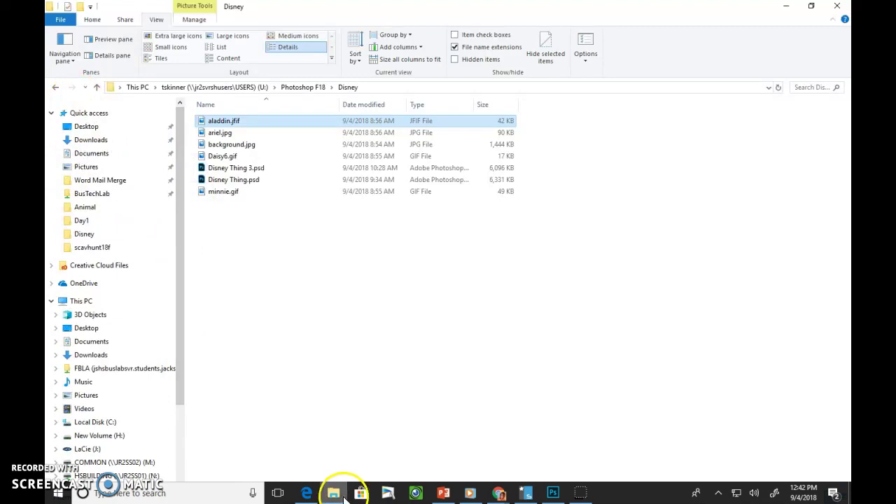
pyautogui.scroll(-1, 127, 449)
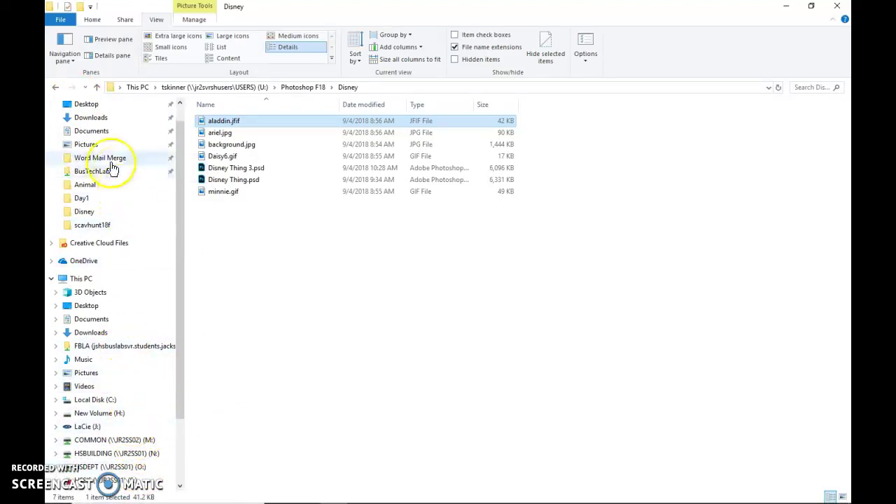
pyautogui.scroll(-2, 136, 406)
pyautogui.click(126, 427)
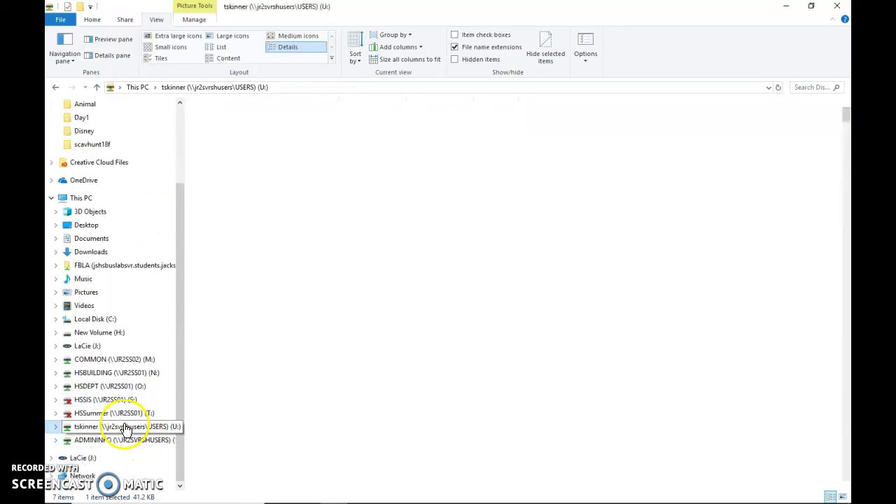
pyautogui.scroll(-10, 260, 329)
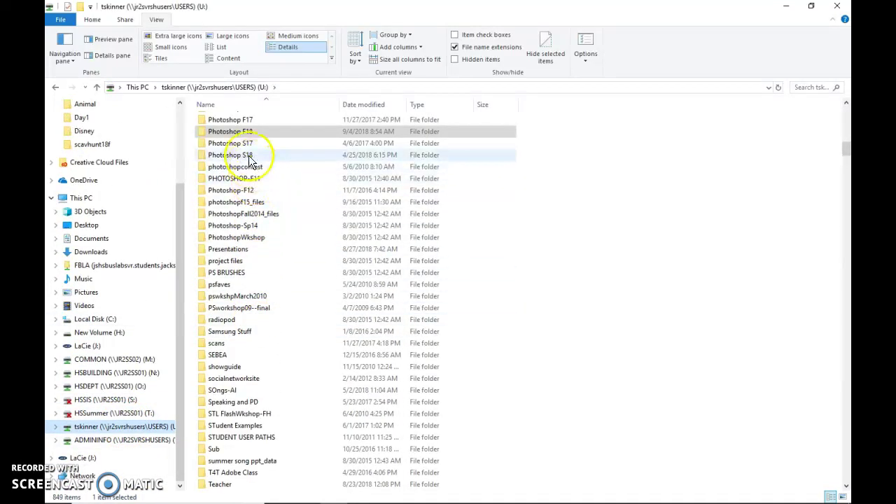
pyautogui.doubleClick(245, 132)
# Step: Open the Animal folder and list its 10 files in Details view
pyautogui.click(215, 122)
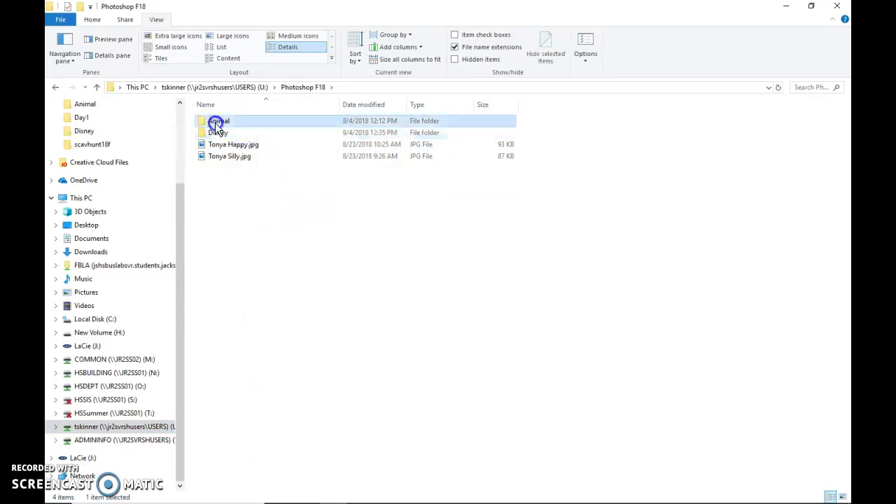
pyautogui.doubleClick(215, 122)
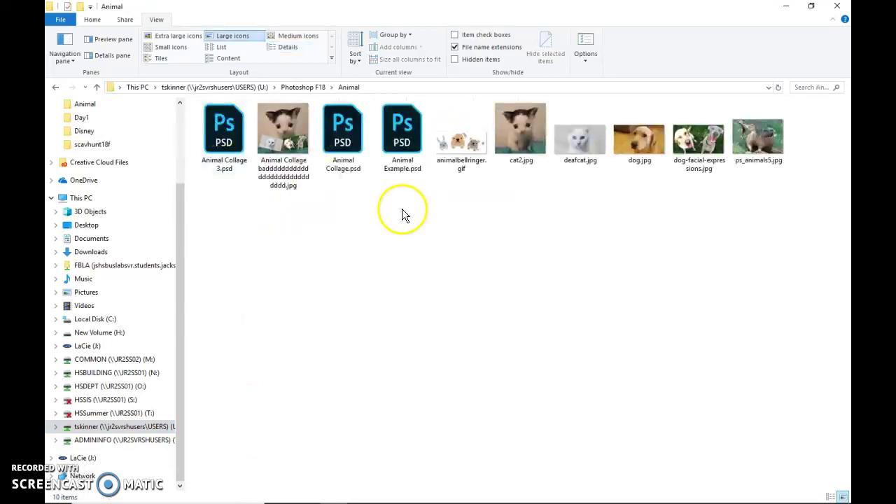
pyautogui.click(287, 48)
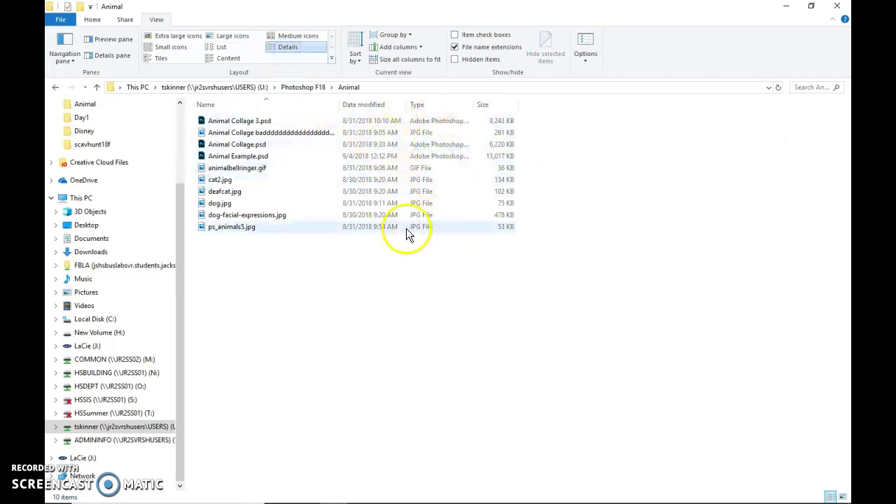
pyautogui.click(292, 87)
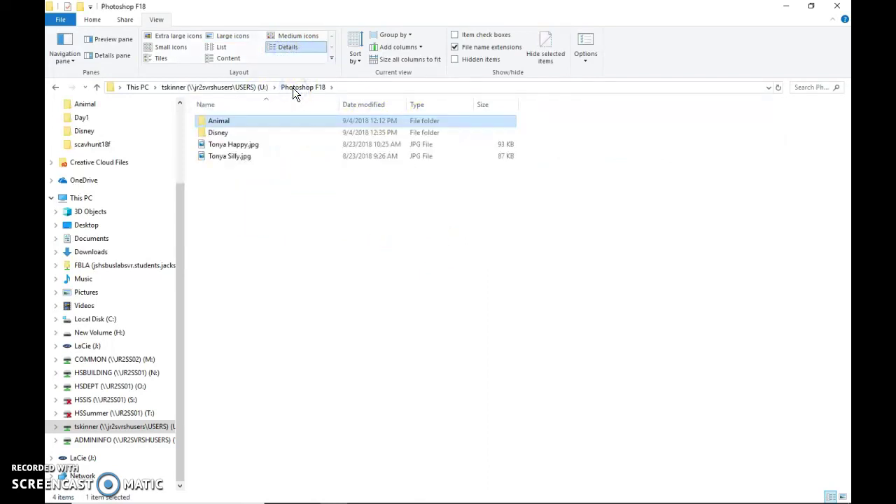
pyautogui.doubleClick(246, 121)
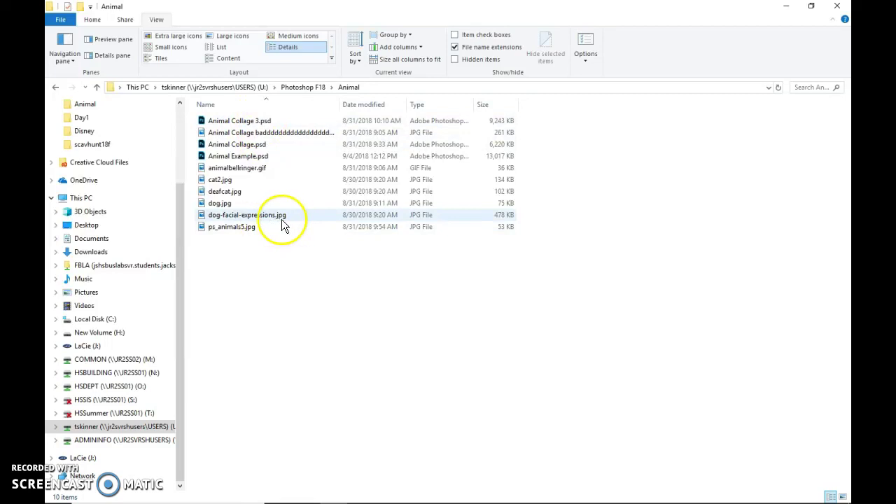
pyautogui.rightClick(281, 218)
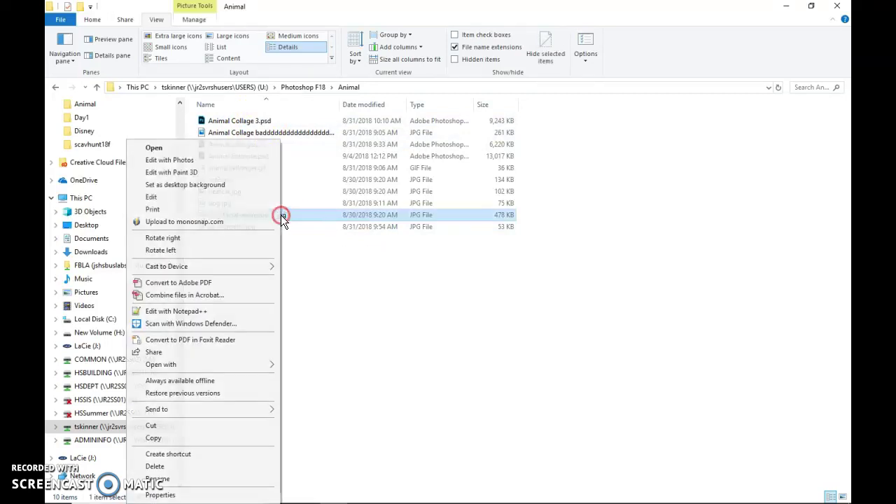
pyautogui.press('Escape')
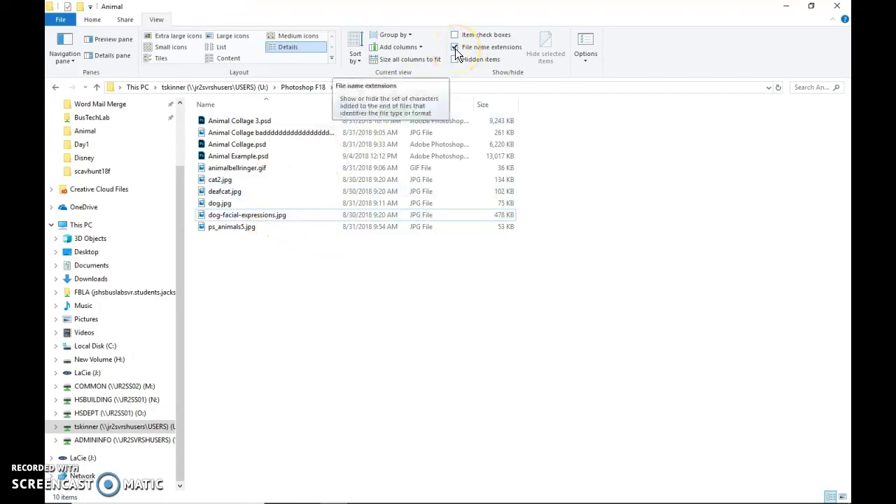
pyautogui.click(156, 21)
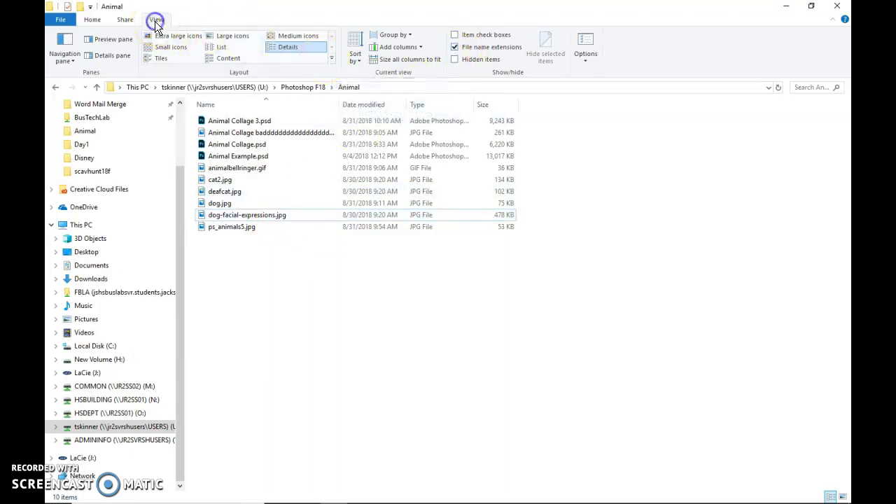
pyautogui.click(456, 49)
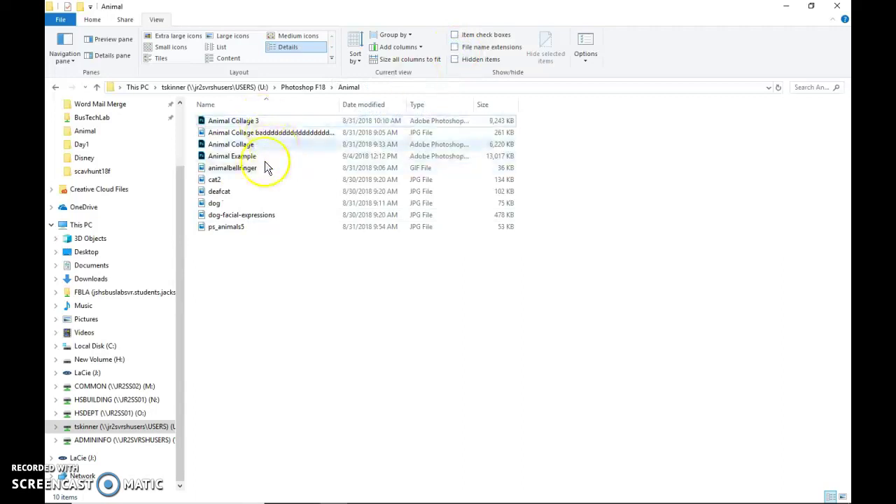
pyautogui.click(456, 49)
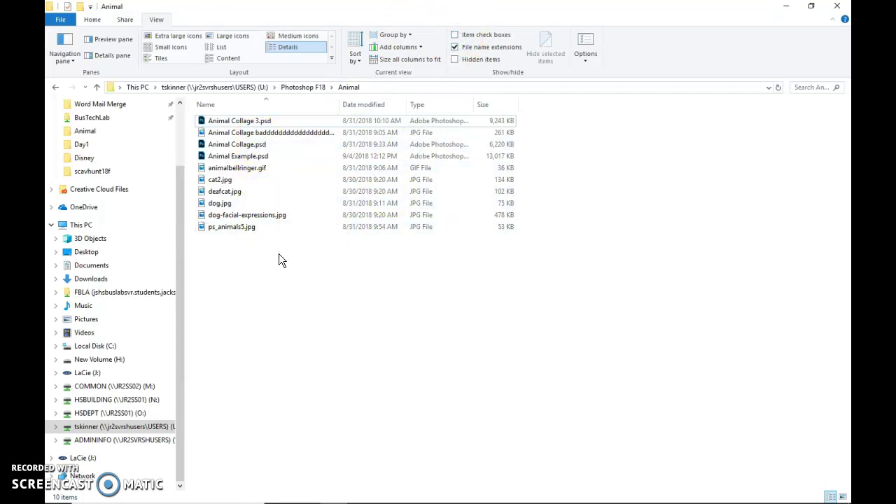
# Step: Rename ps_animals5.jpg, changing its extension from .jpg to .jfif
pyautogui.click(250, 229)
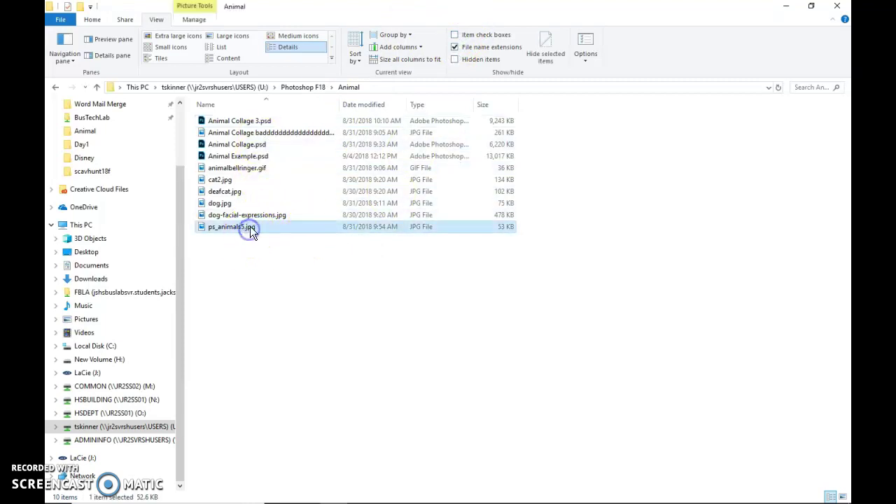
pyautogui.rightClick(250, 226)
pyautogui.click(189, 480)
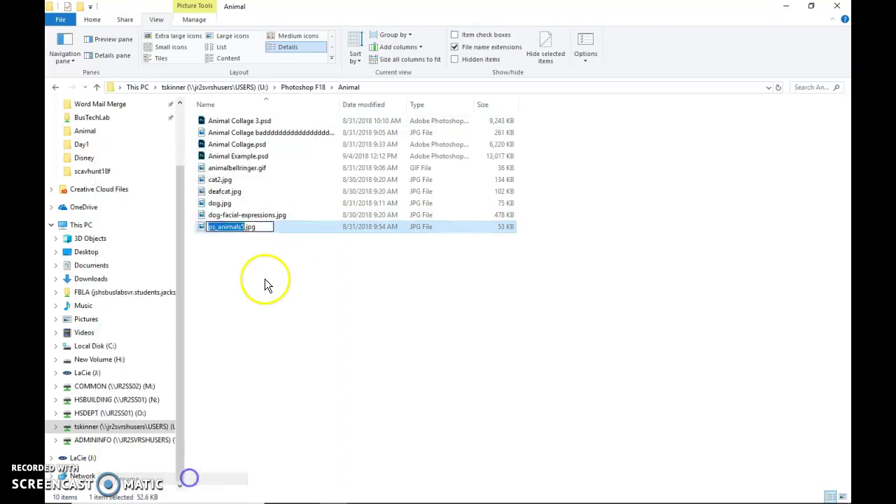
pyautogui.click(269, 228)
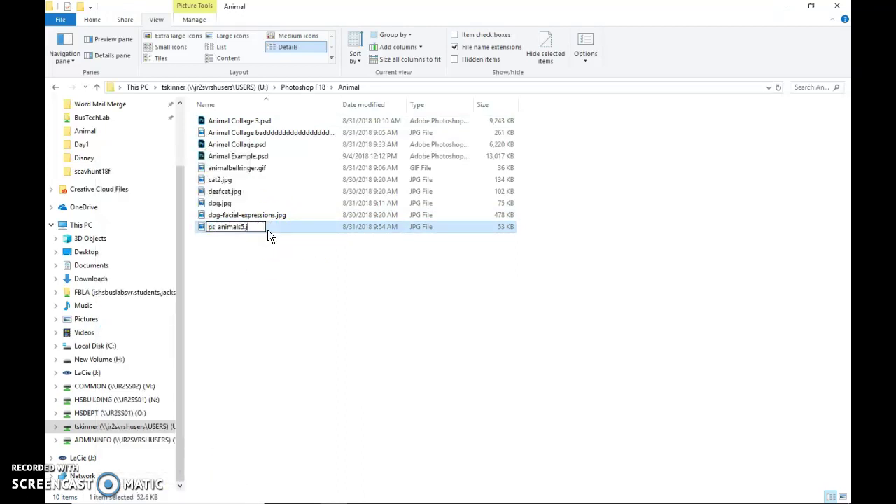
pyautogui.write('fif')
pyautogui.write('pg')
# Step: Switch back to Photoshop's Animal Example.psd collage from the taskbar
pyautogui.click(554, 493)
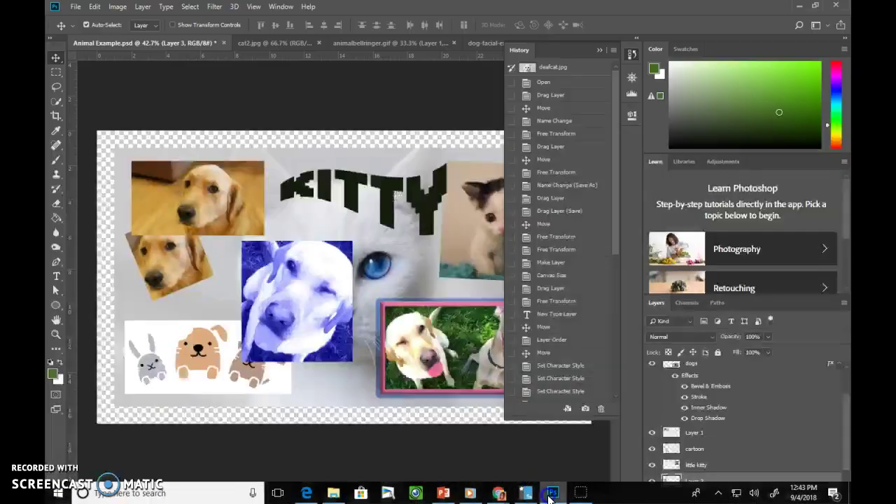